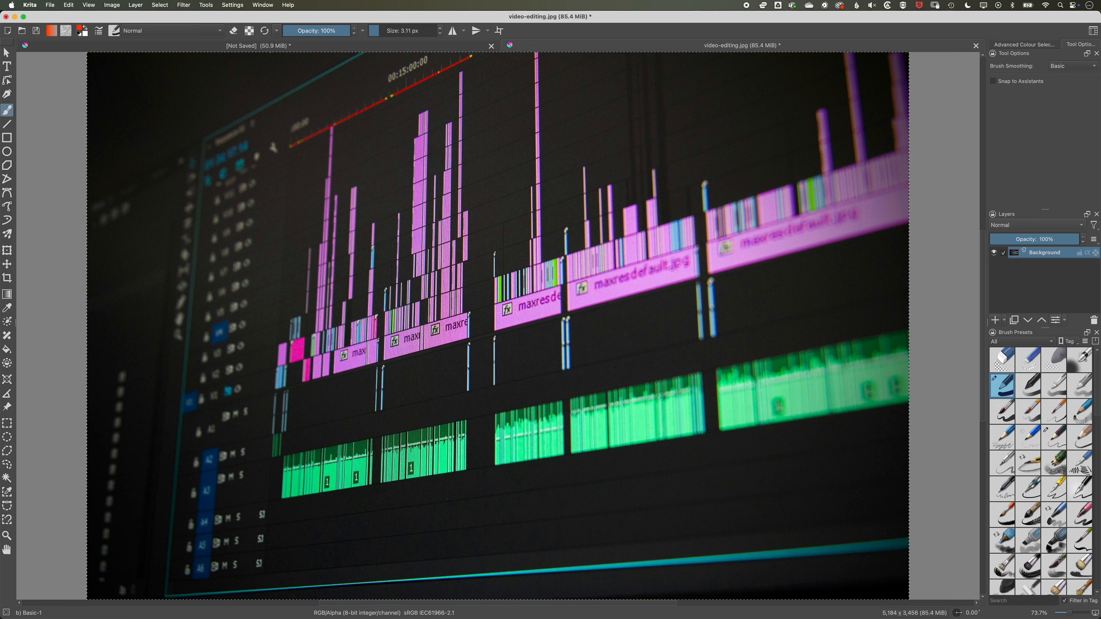
Step: Save the unsaved VIDEO EDITING image as the Krita document "Video Editing Course Image" in the Video Editing folder, and close it
click(276, 49)
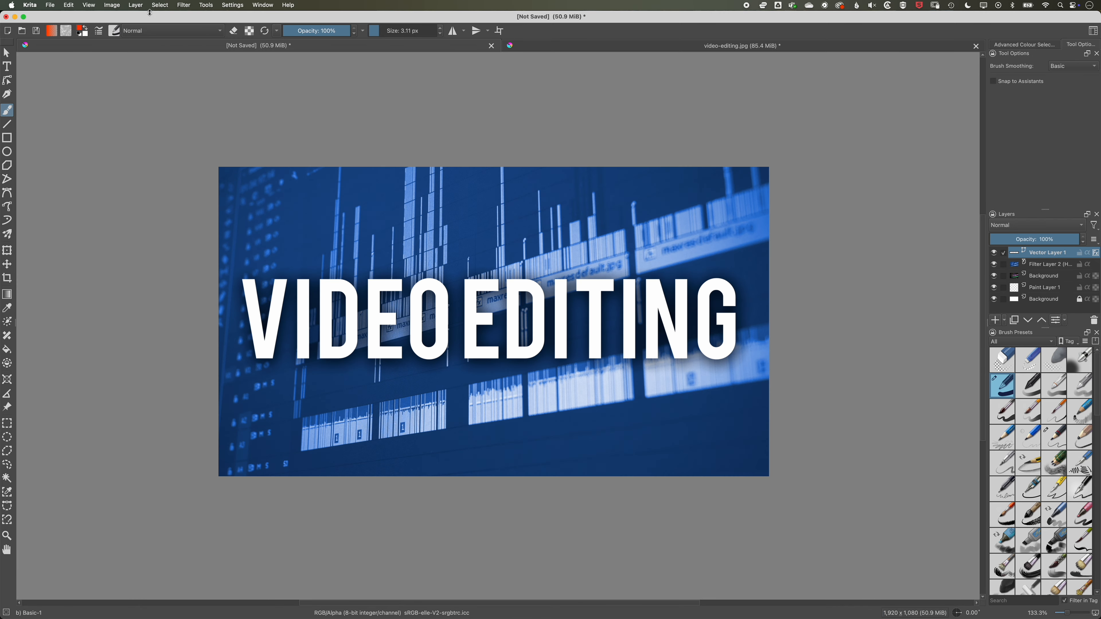
click(59, 4)
click(403, 54)
text(Video Editing Course I)
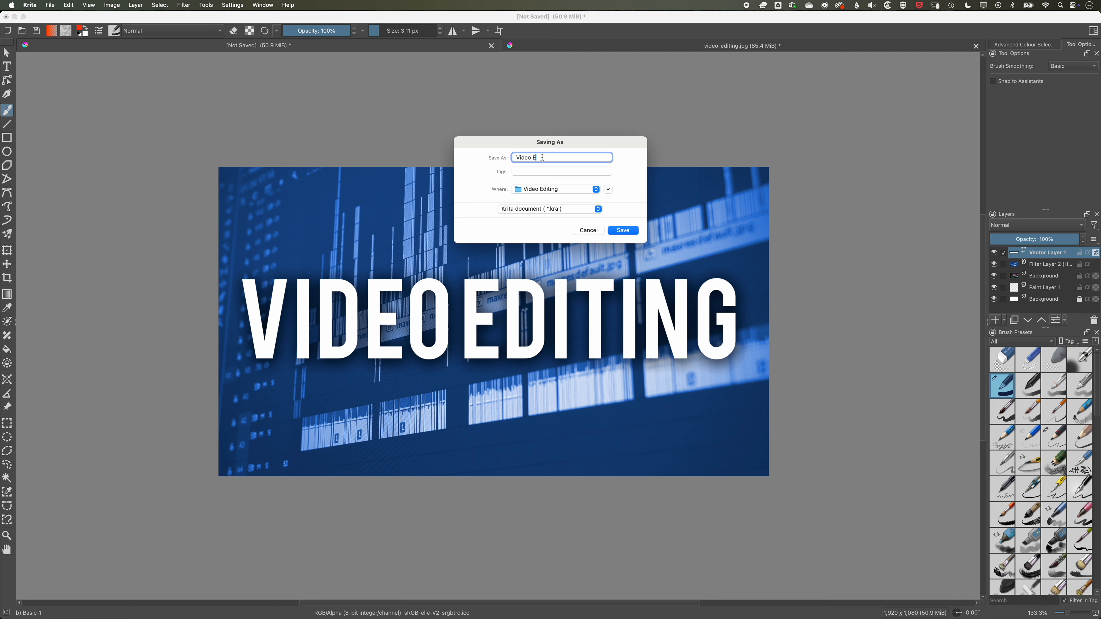
text(mage)
key(Return)
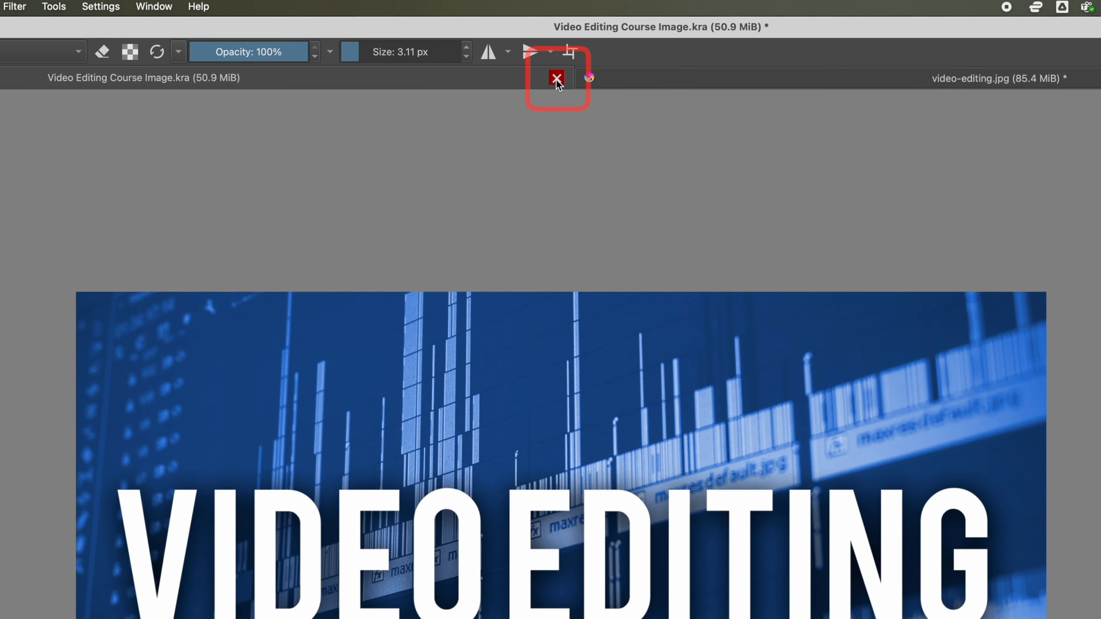
click(557, 78)
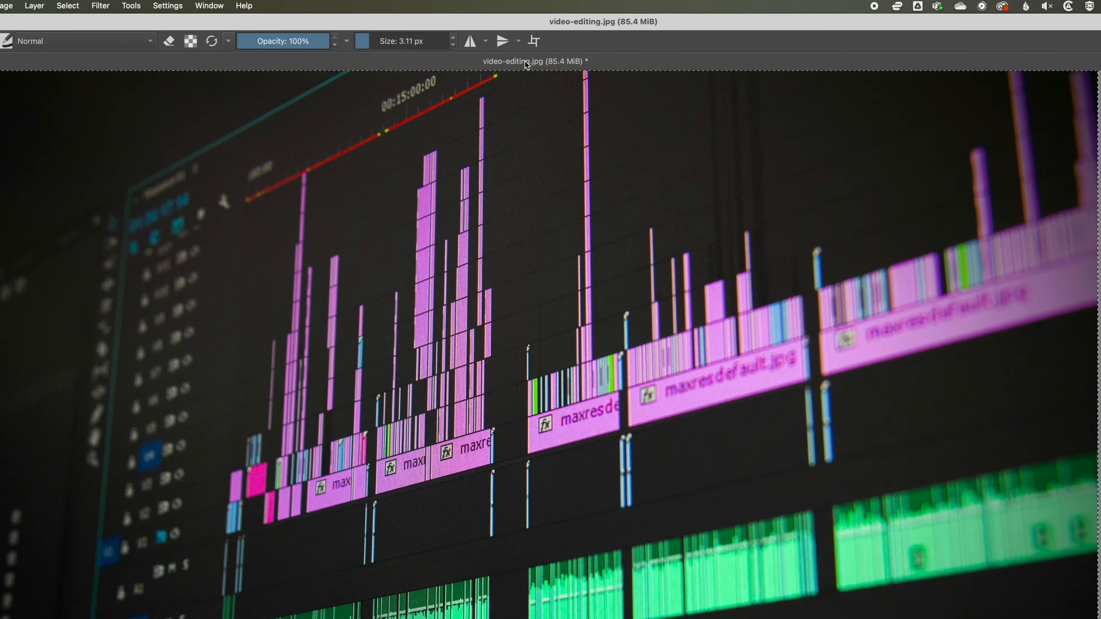
Step: Start a new custom document with a width of 1080 px and a height of 1920 px
click(50, 5)
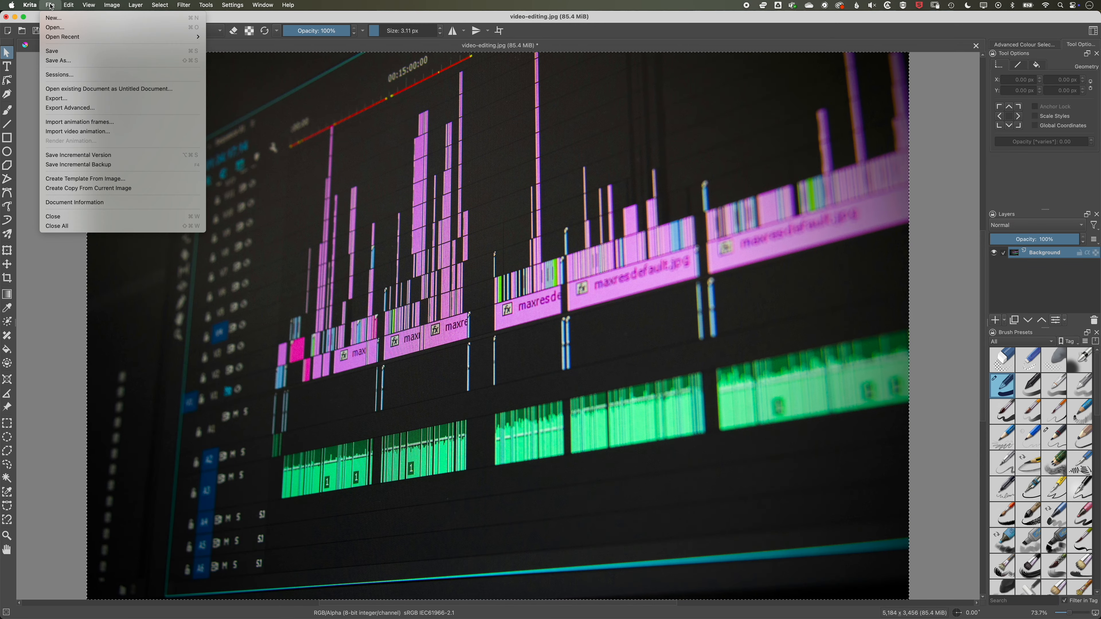
click(60, 19)
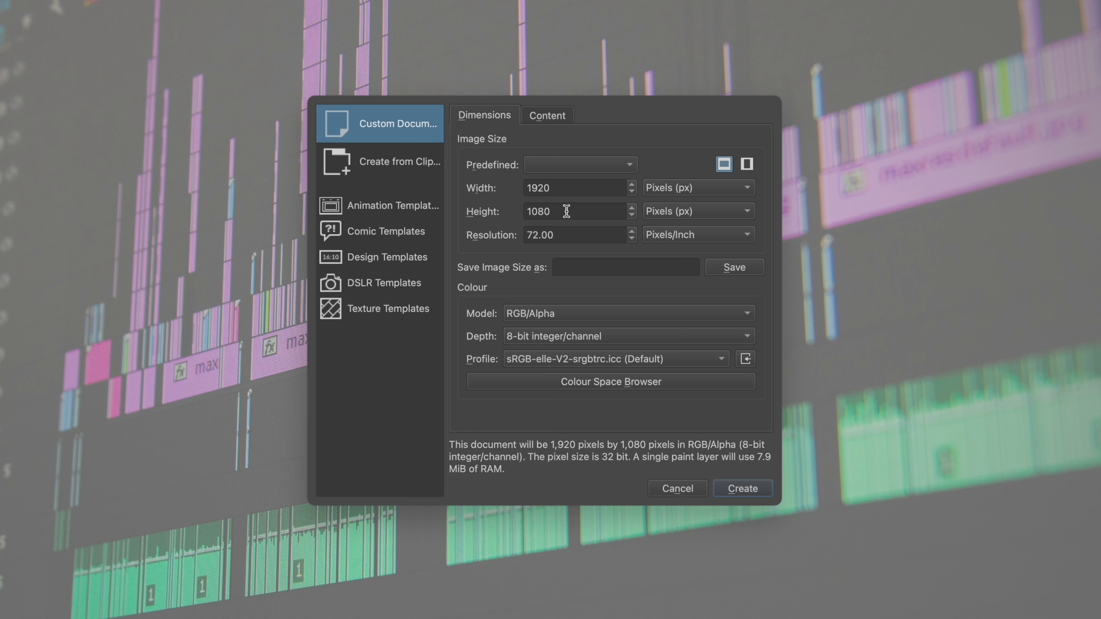
drag(566, 211, 512, 212)
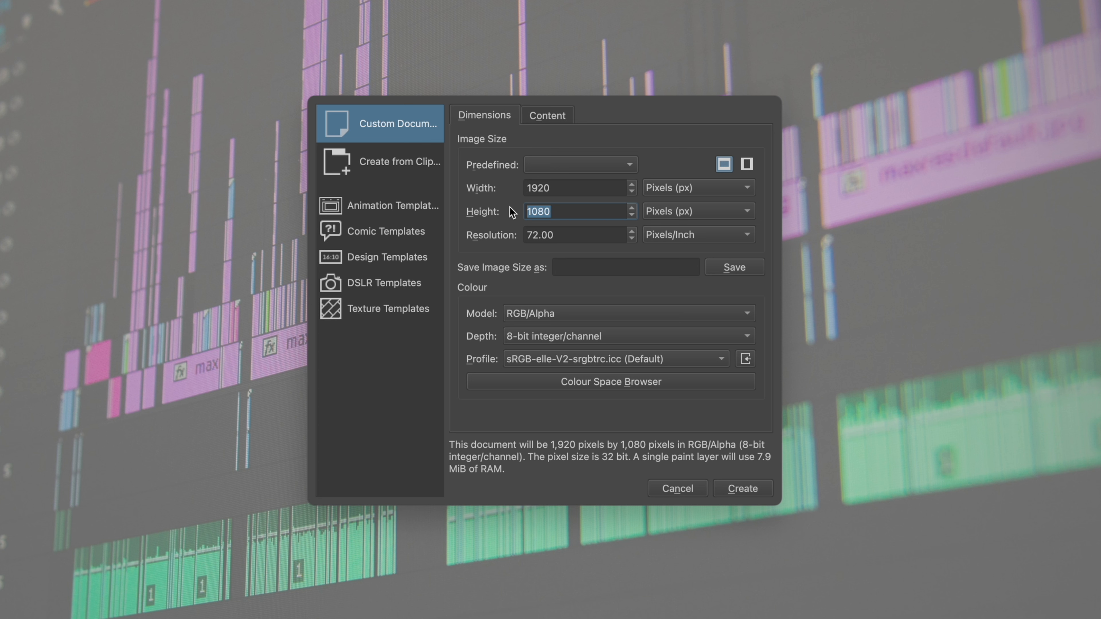
text(1920)
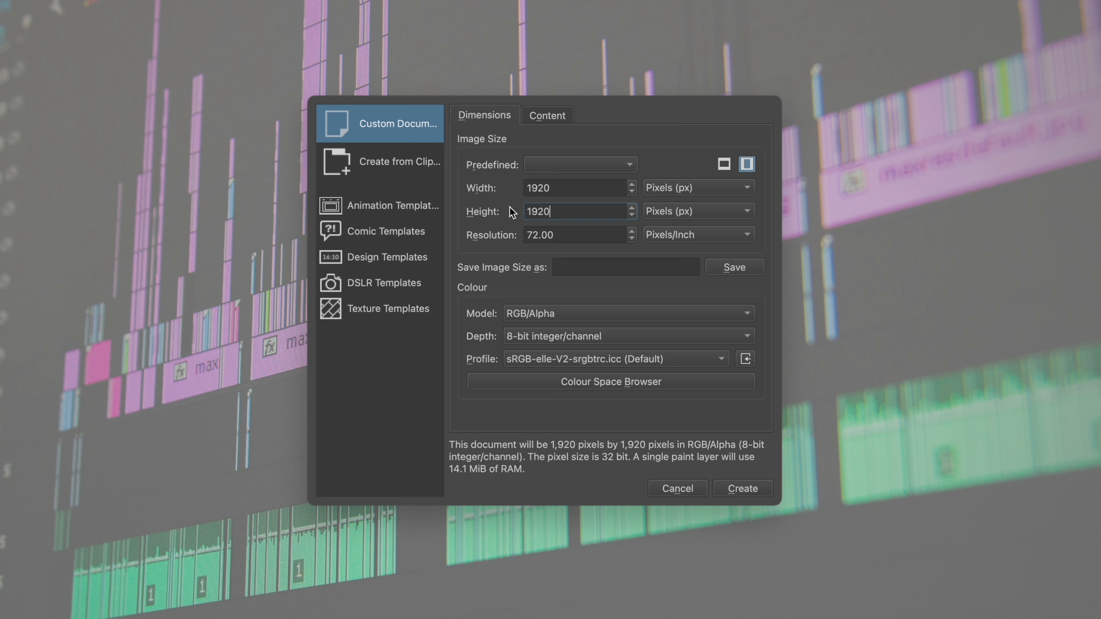
key(shift+Tab)
text(1080)
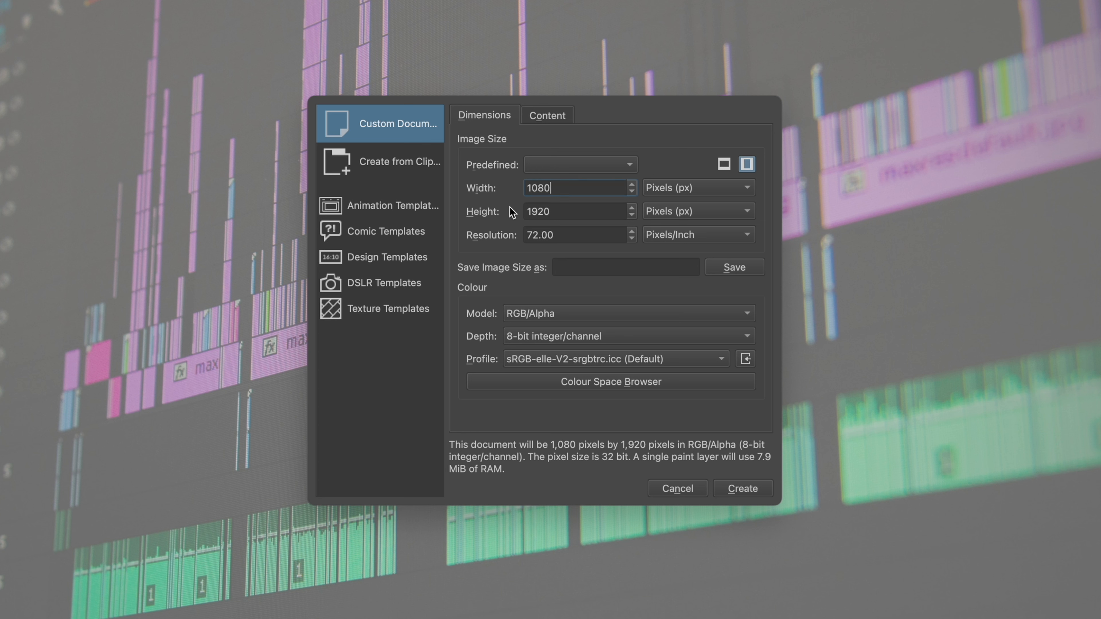
key(Tab)
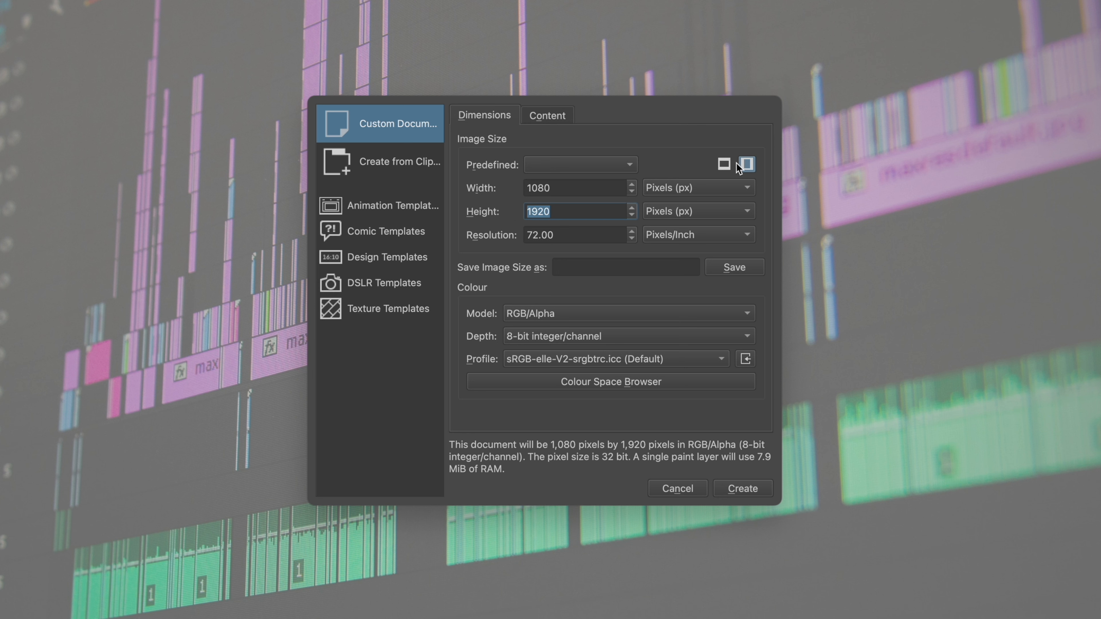
Step: Switch the new document's orientation to landscape at 1920 × 1080 px and create it
click(725, 165)
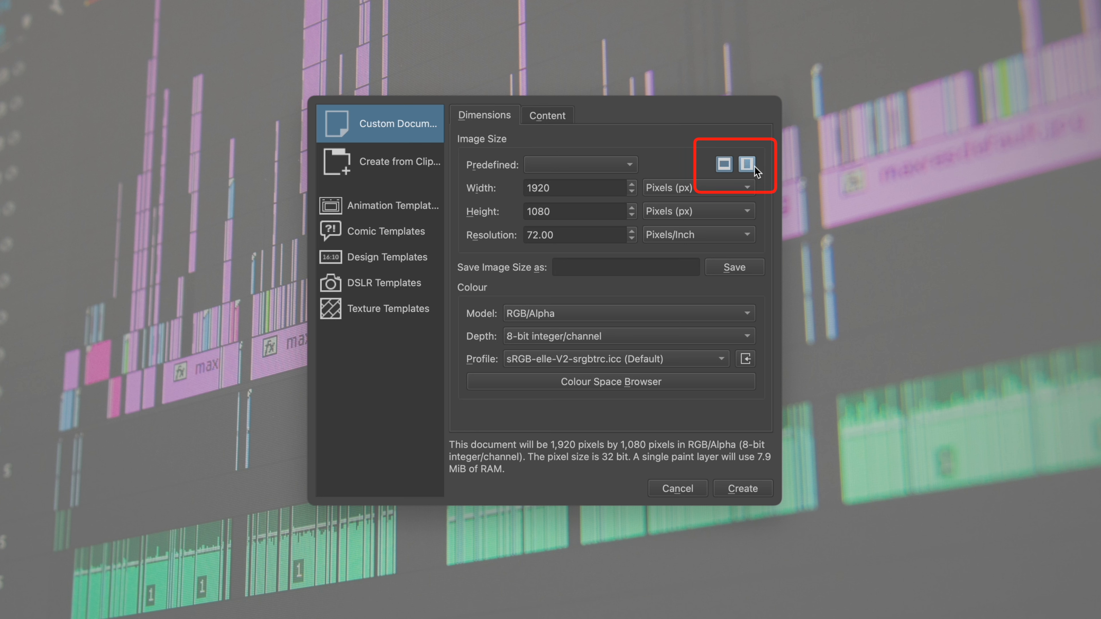
click(754, 167)
click(727, 165)
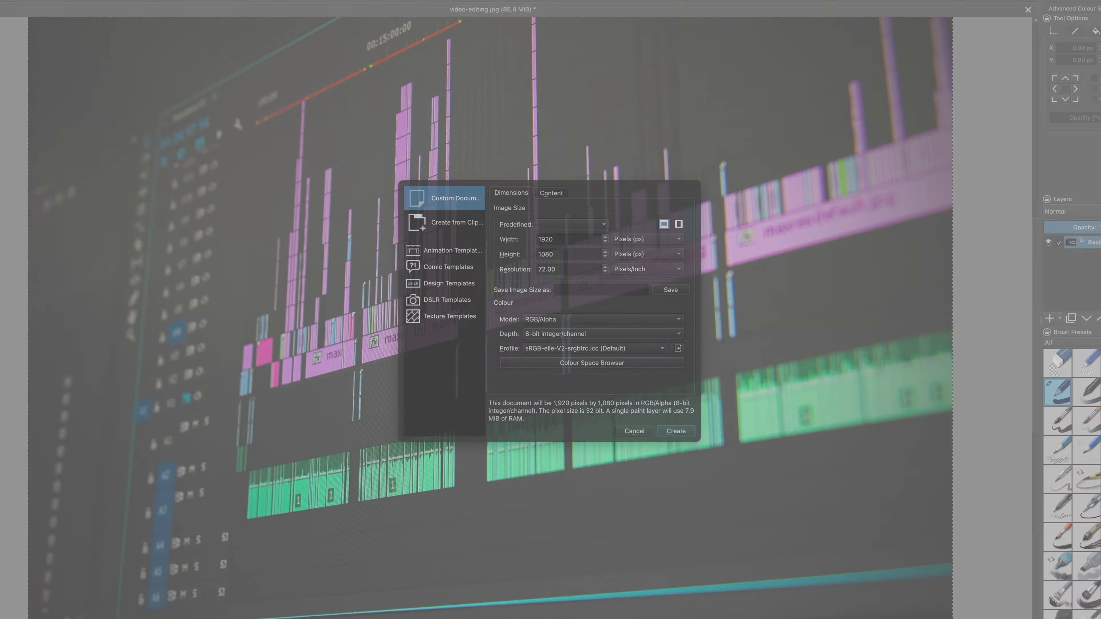
click(742, 489)
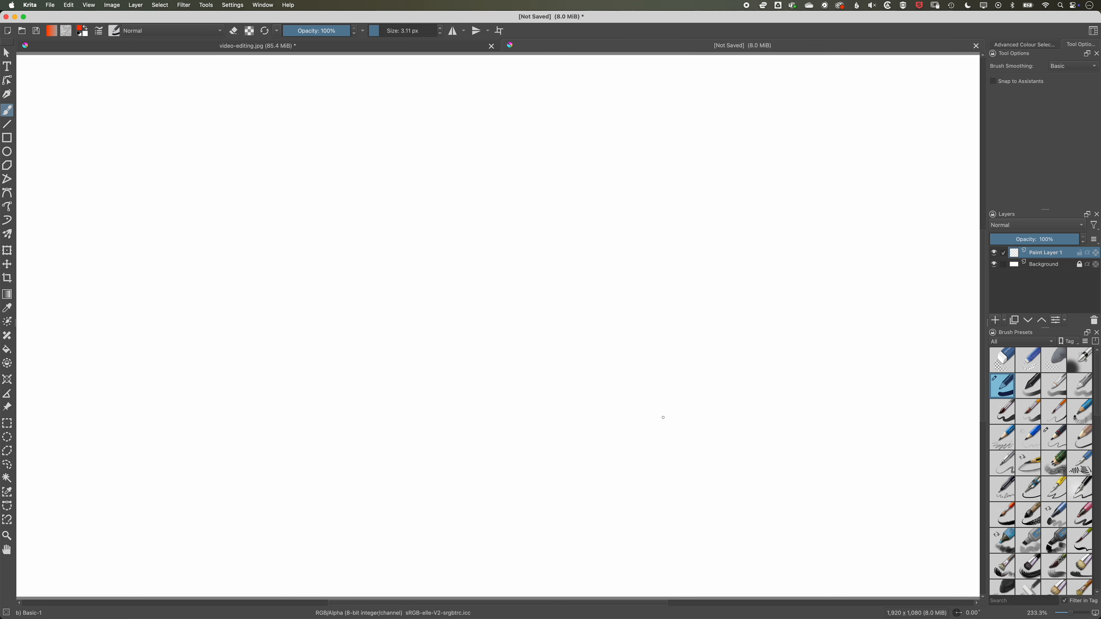
key(minus)
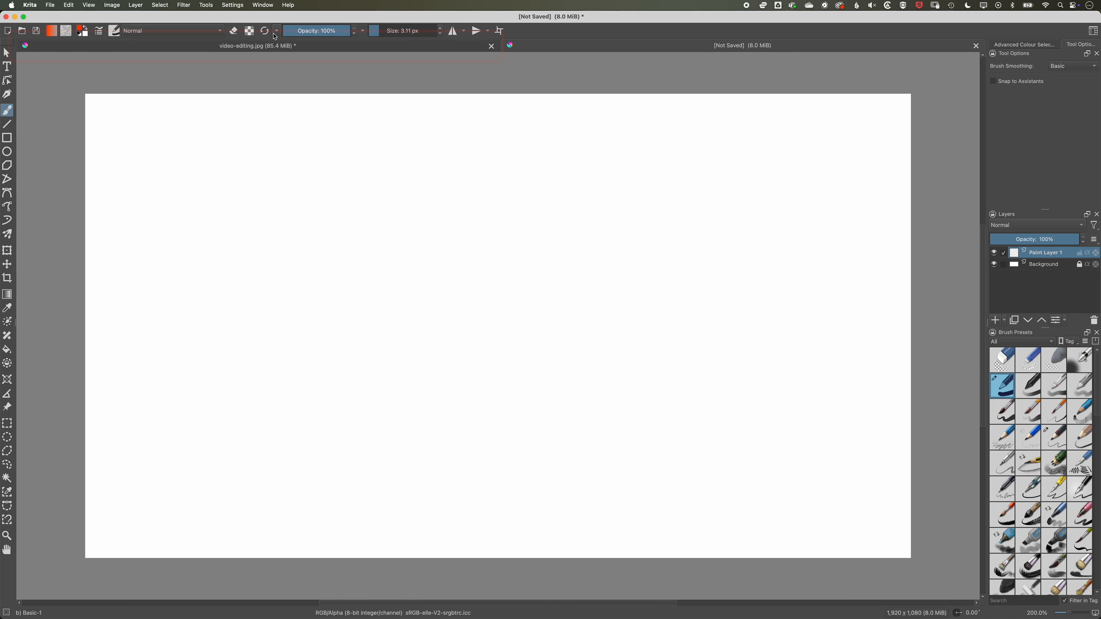
Step: Select the entire image in video-editing.jpg and copy it
click(298, 51)
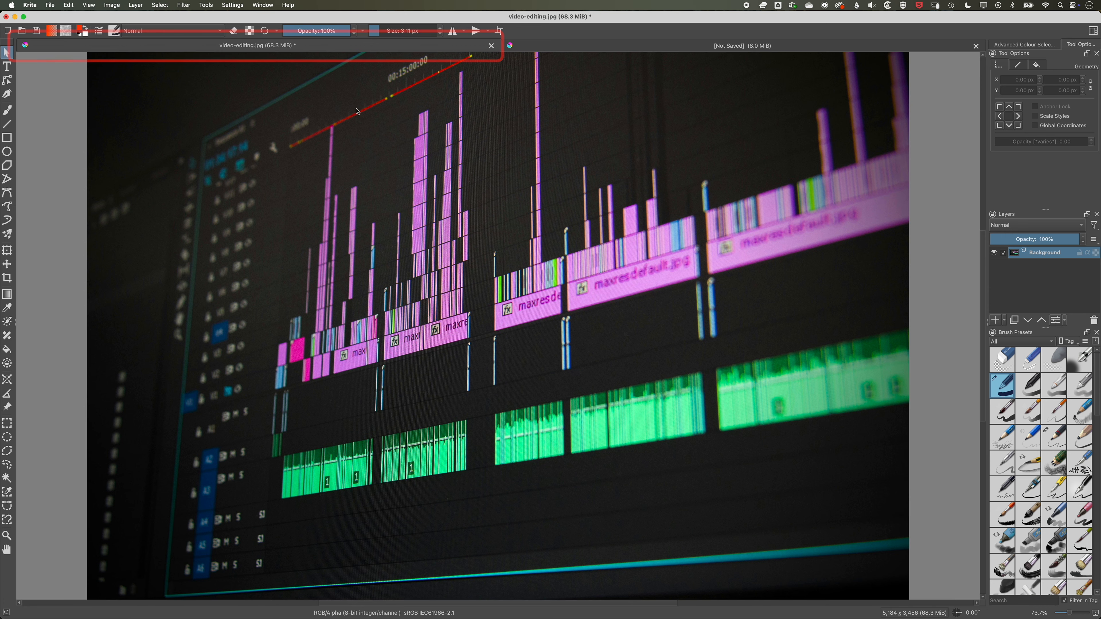
click(159, 4)
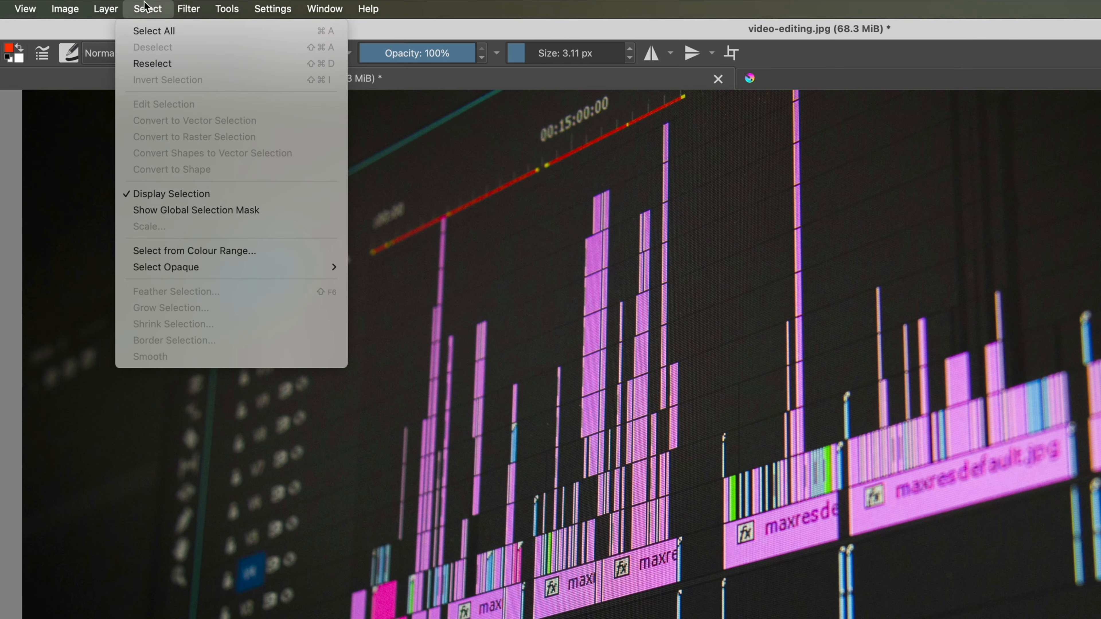
click(151, 30)
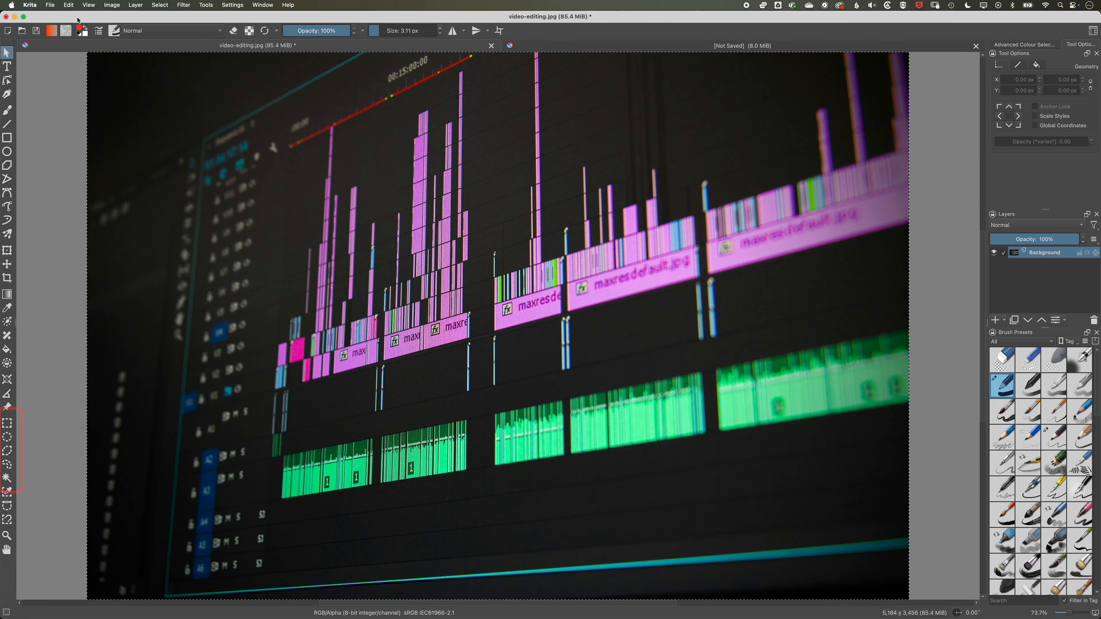
click(68, 5)
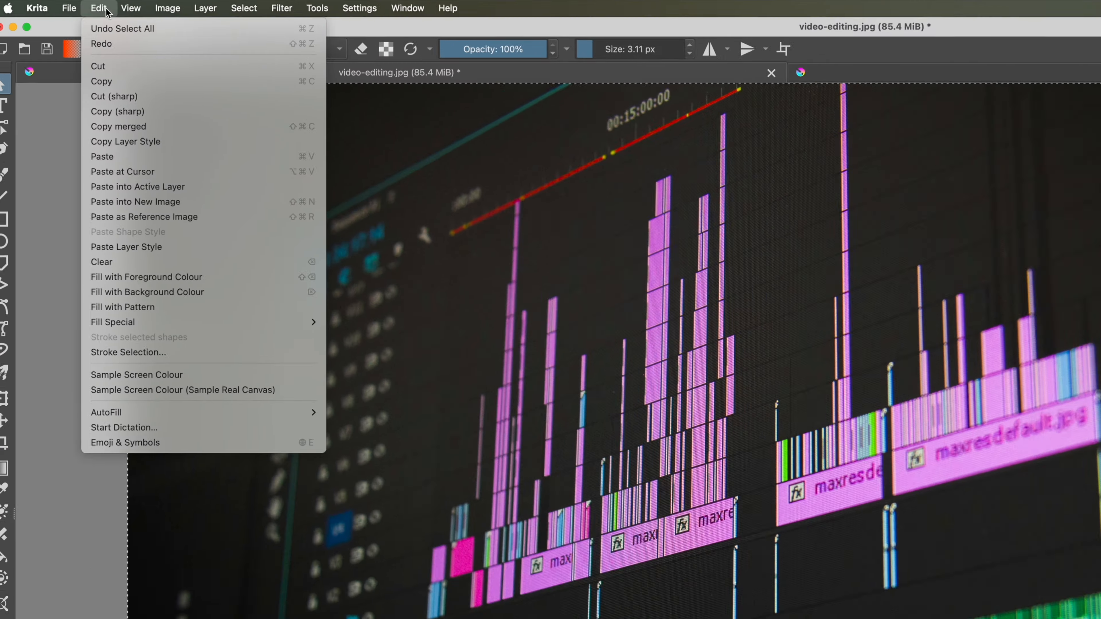
click(72, 51)
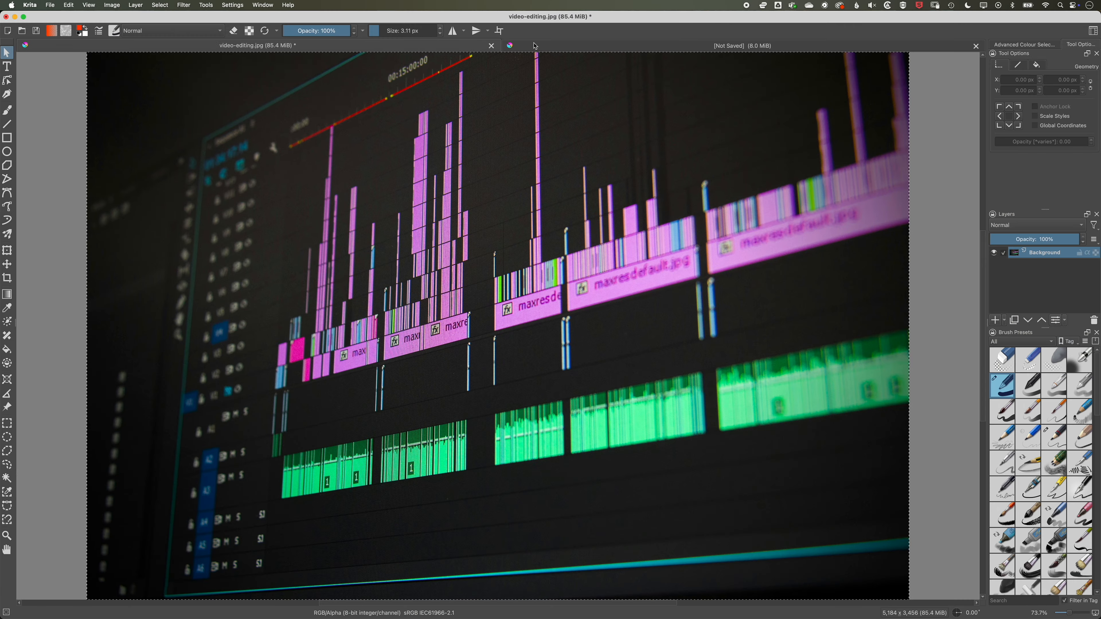
Step: Paste the copied picture into the new blank 1920 × 1080 document
click(974, 82)
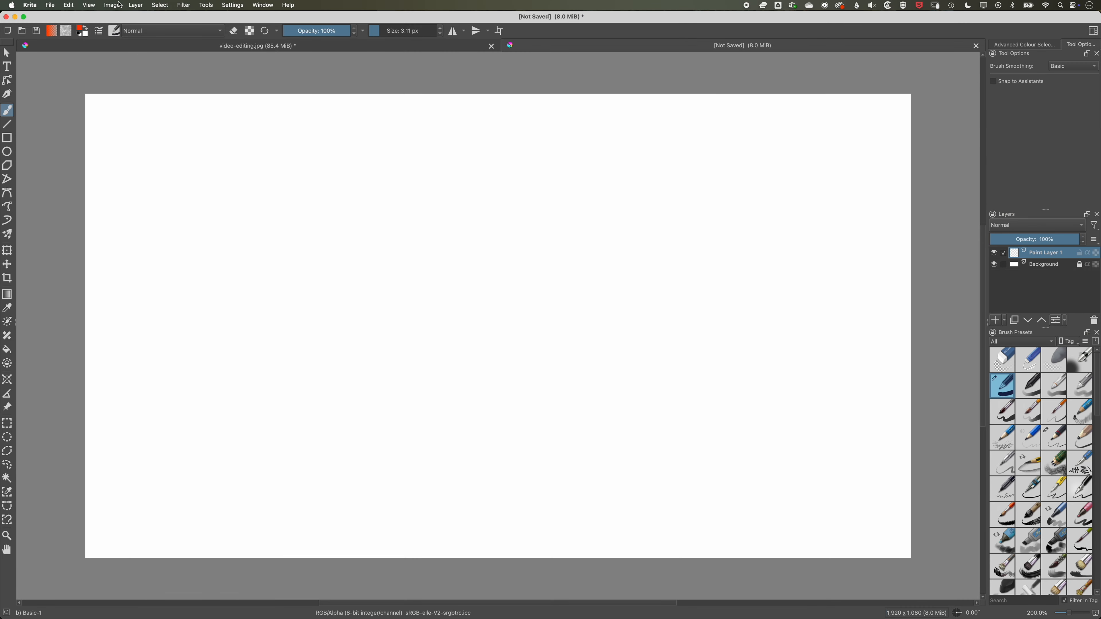
click(68, 5)
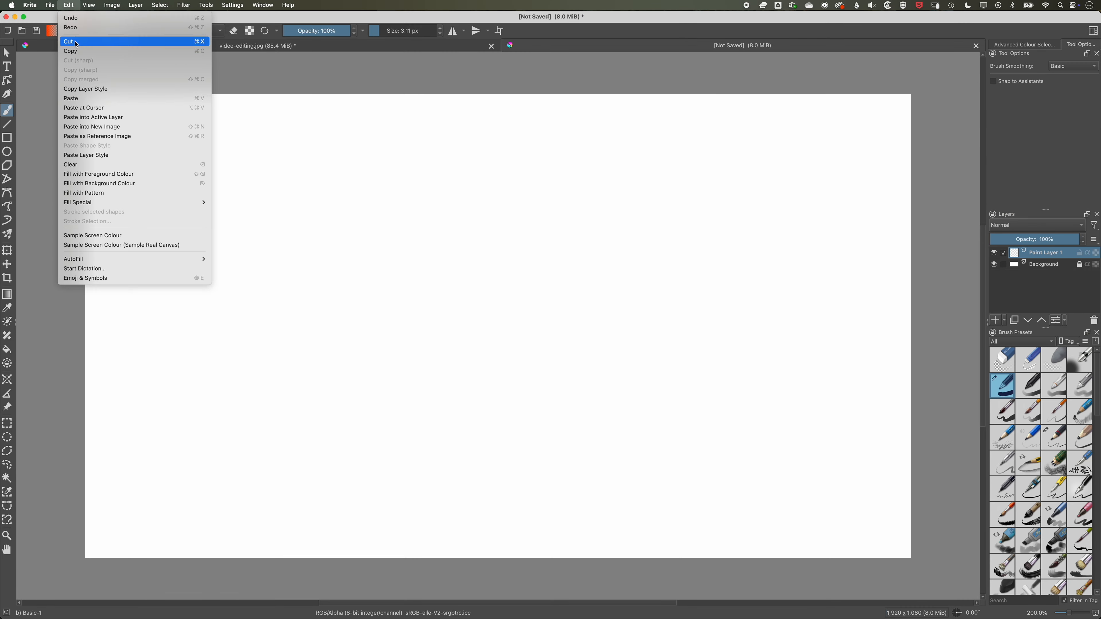
click(87, 98)
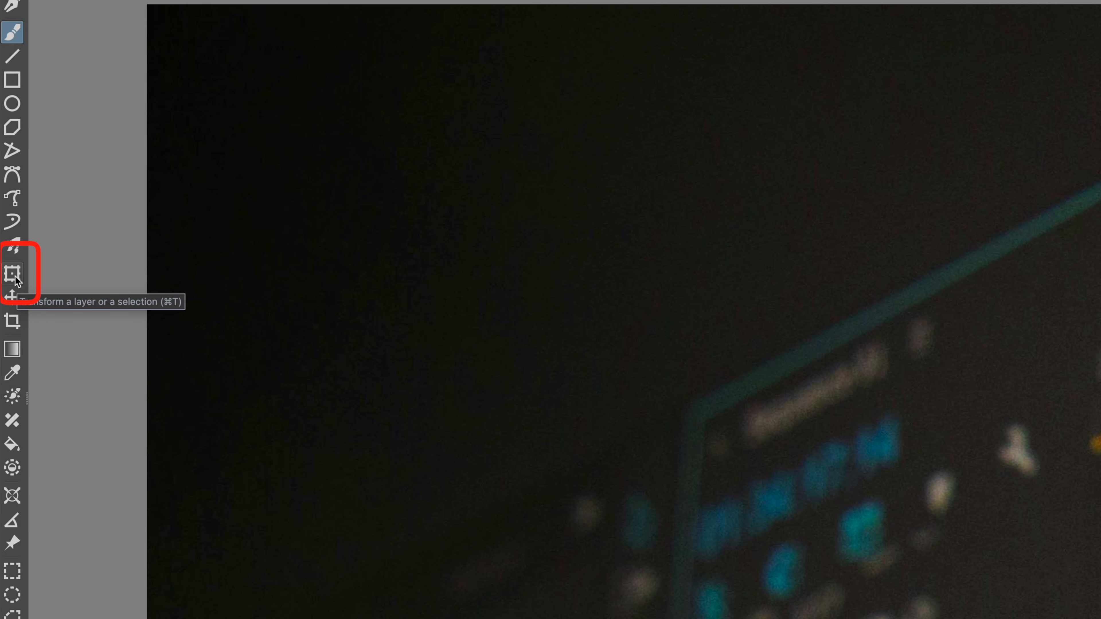
Step: Scale the pasted picture down with the Transform tool to slightly larger than the canvas, positioned at about x 912 px, y 494 px
click(12, 273)
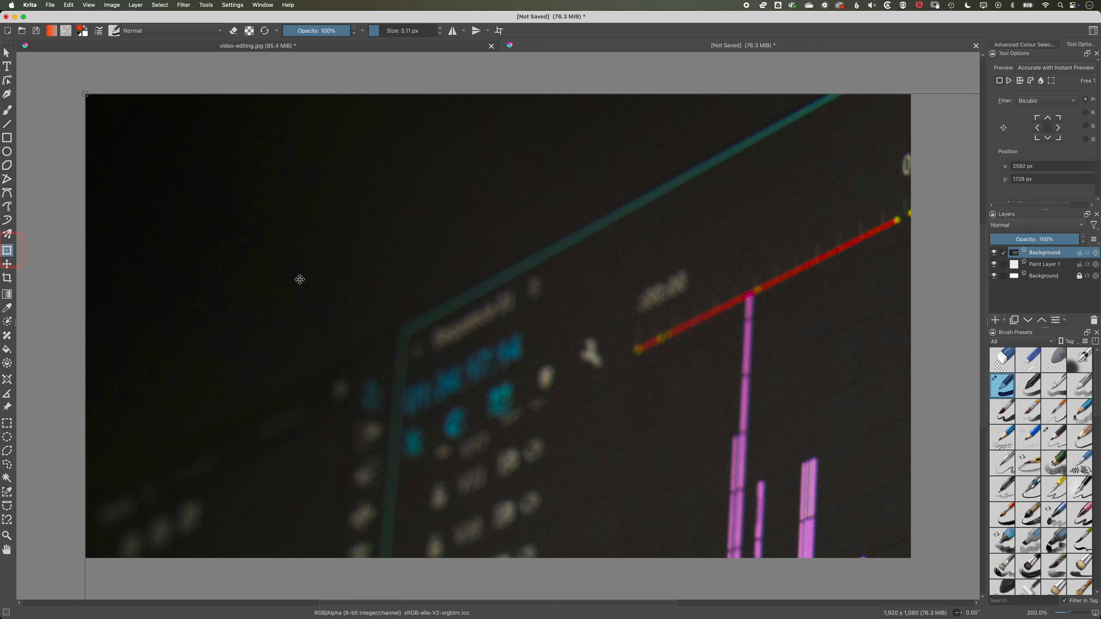
key(super+minus)
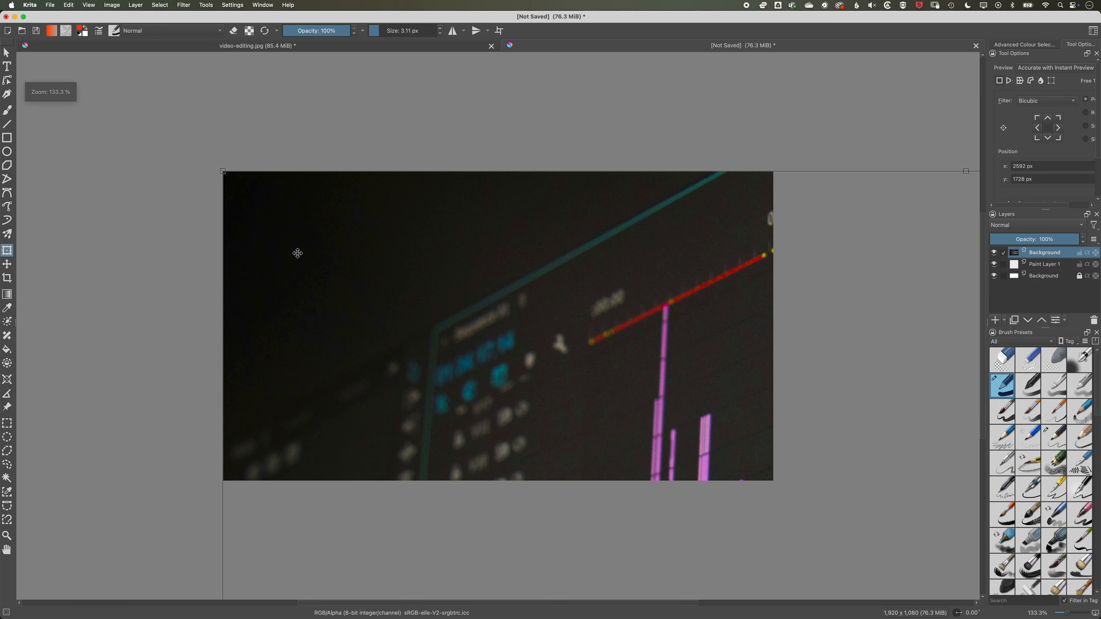
key(super+minus)
key(super+minus)
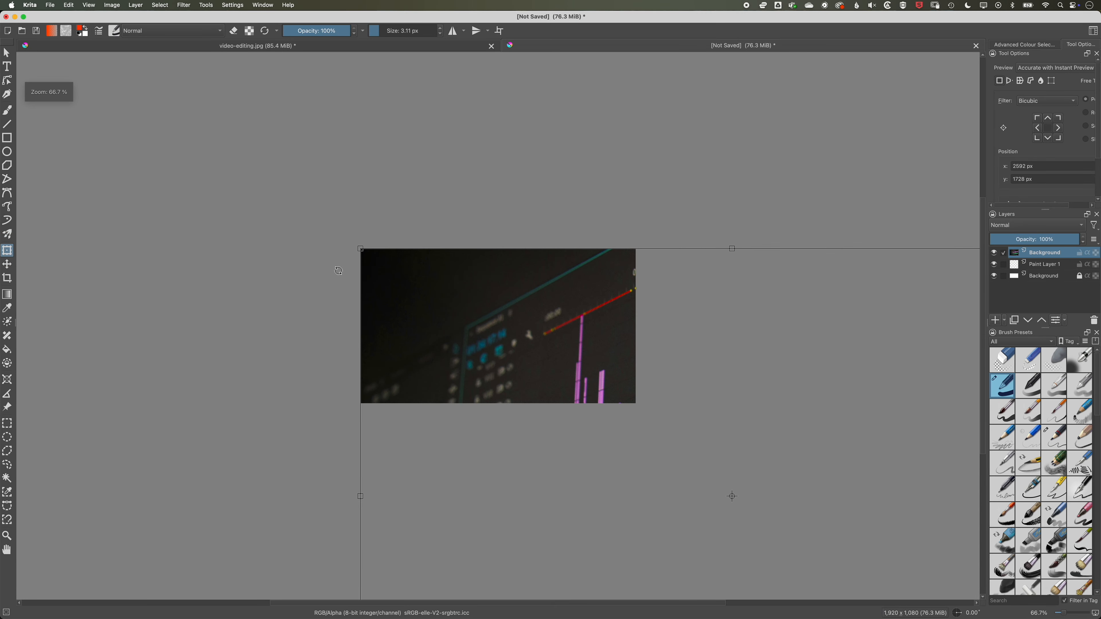
drag(412, 286, 271, 213)
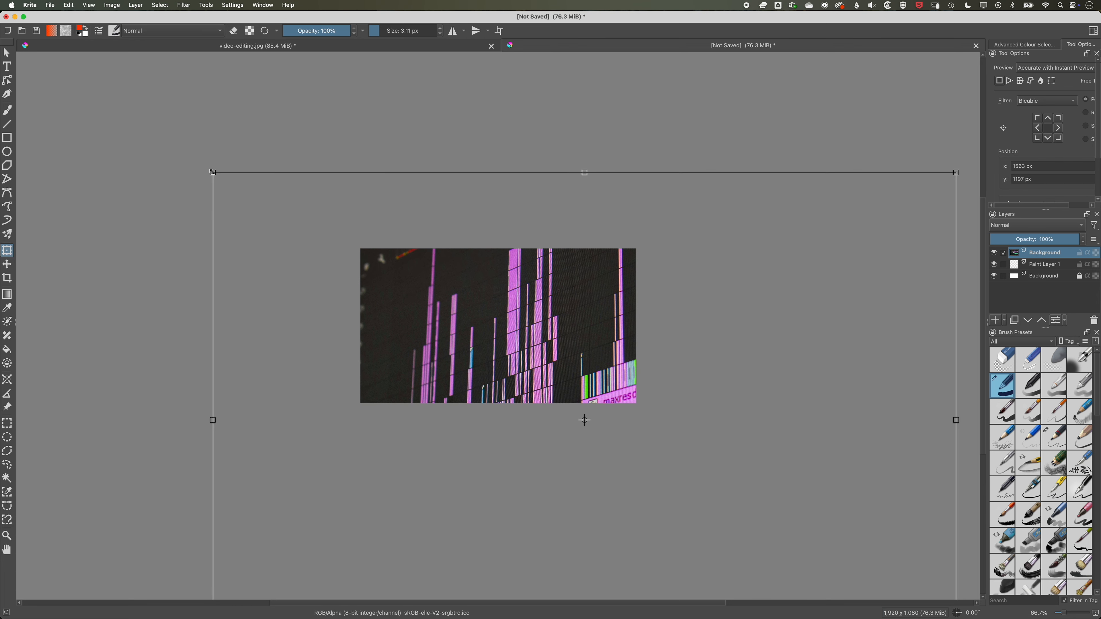
drag(213, 172, 383, 308)
drag(460, 344, 327, 212)
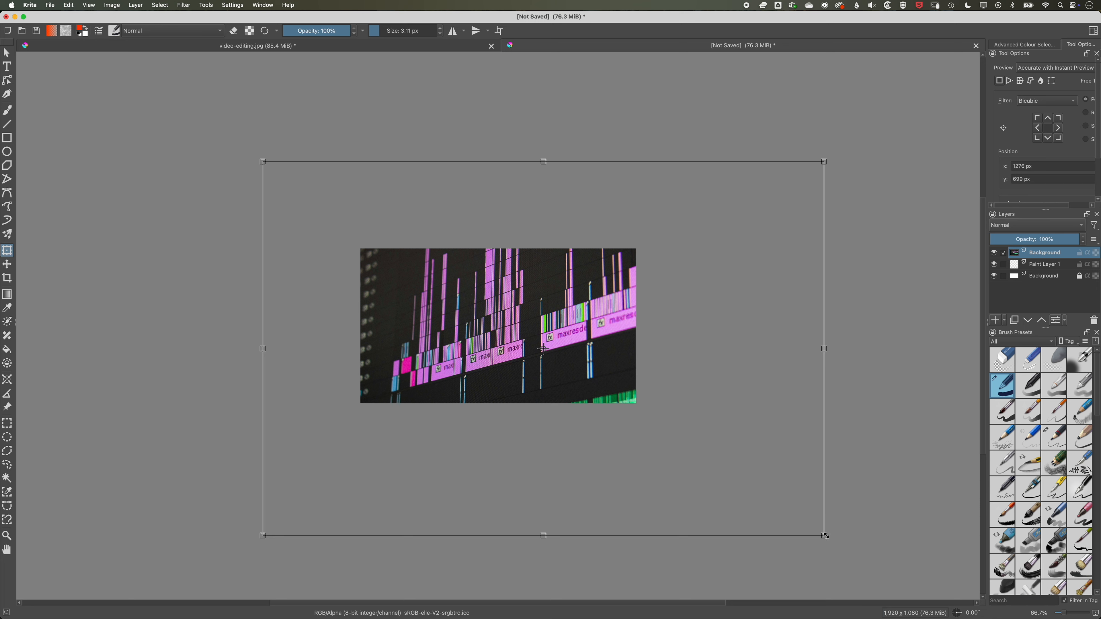
drag(825, 536, 635, 397)
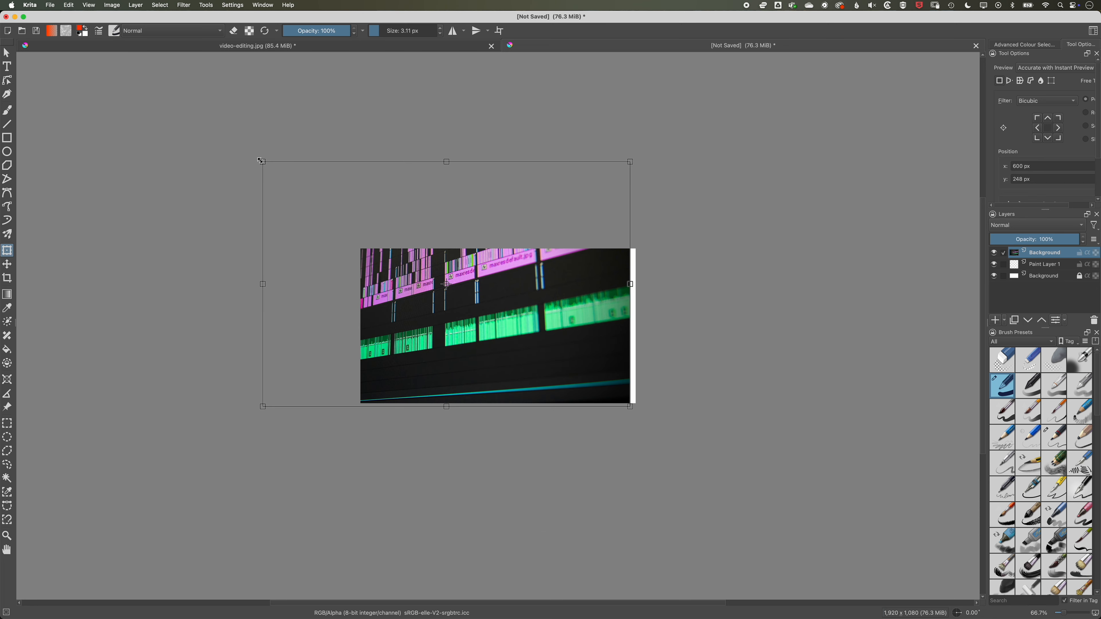
drag(260, 160, 337, 212)
drag(631, 407, 643, 415)
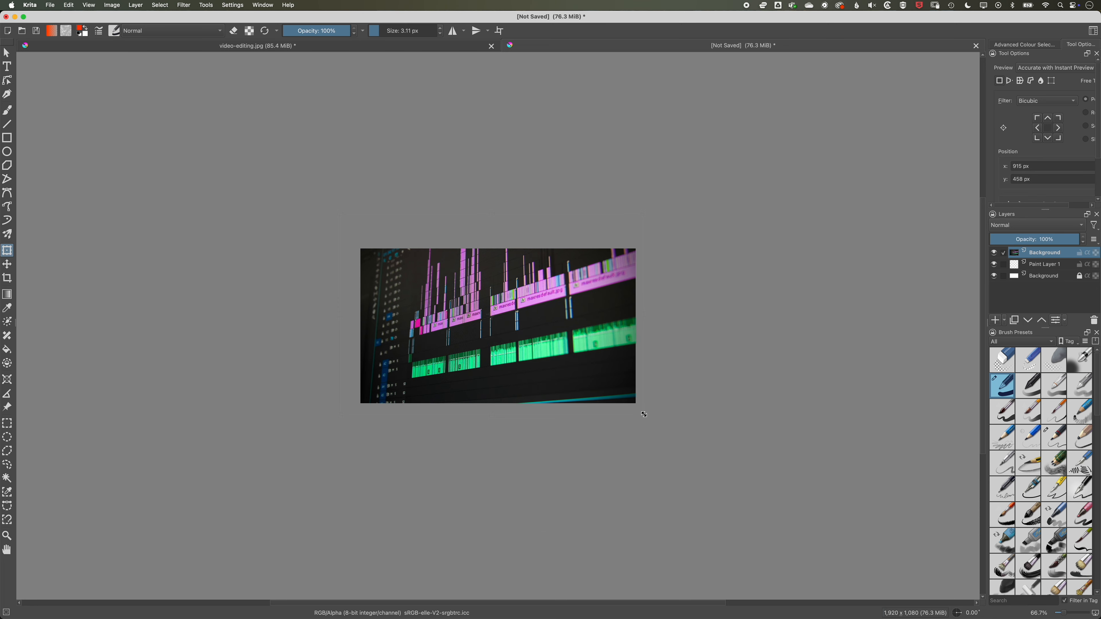
mouse_move(566, 297)
mouse_down()
mouse_move(553, 300)
mouse_move(567, 304)
mouse_up()
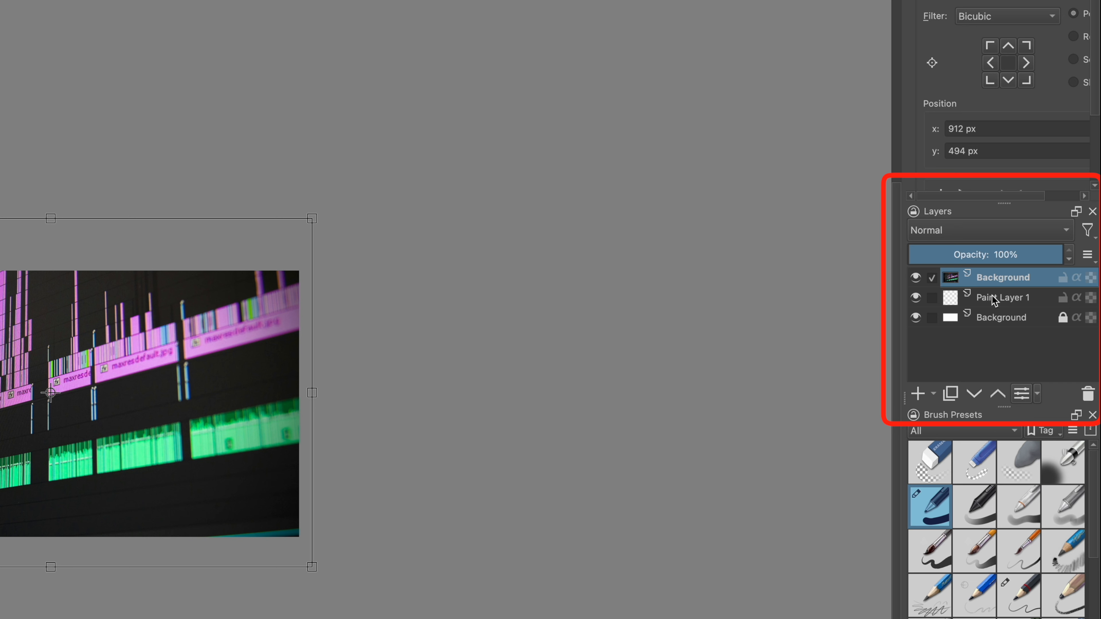
Step: Start a new filter layer above the pasted picture using HSV/HSL Adjustment with Colourise enabled
mouse_move(999, 303)
click(934, 395)
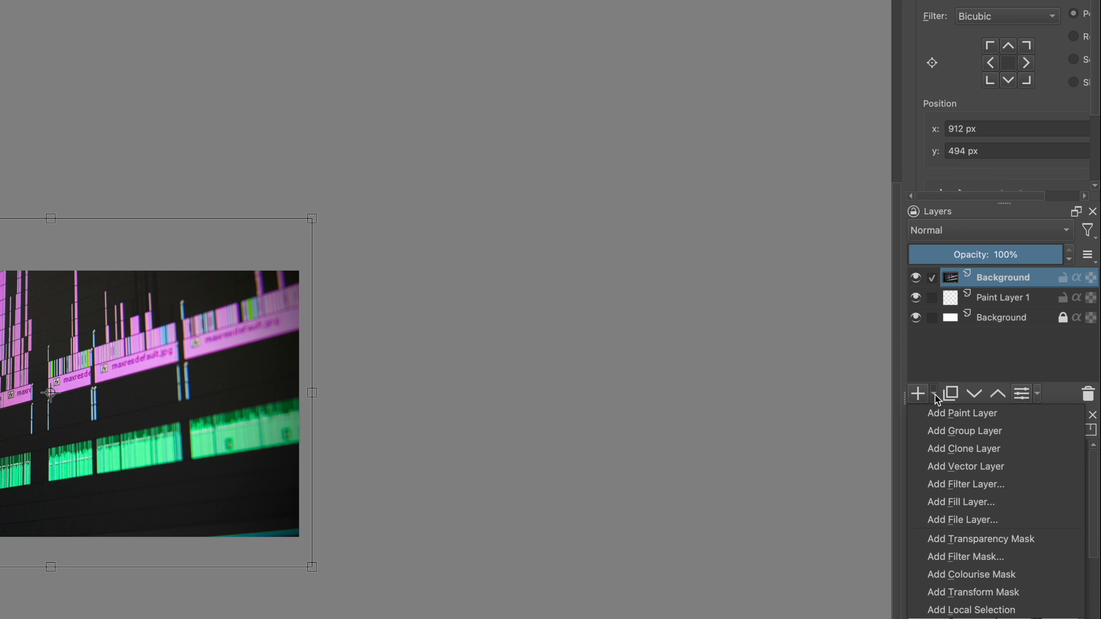
click(970, 483)
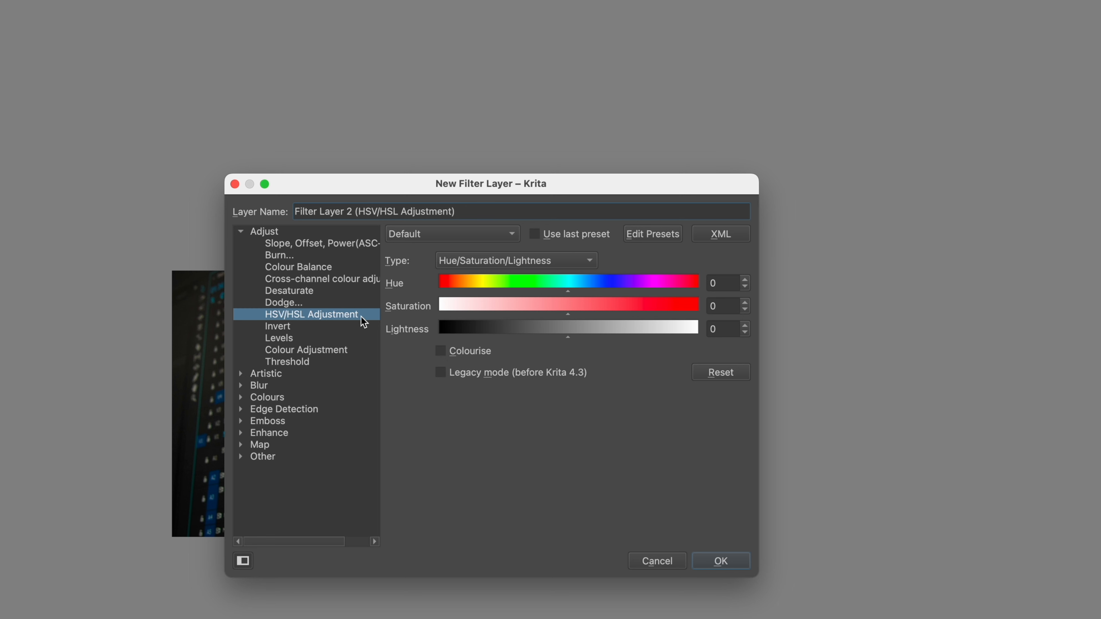
click(441, 351)
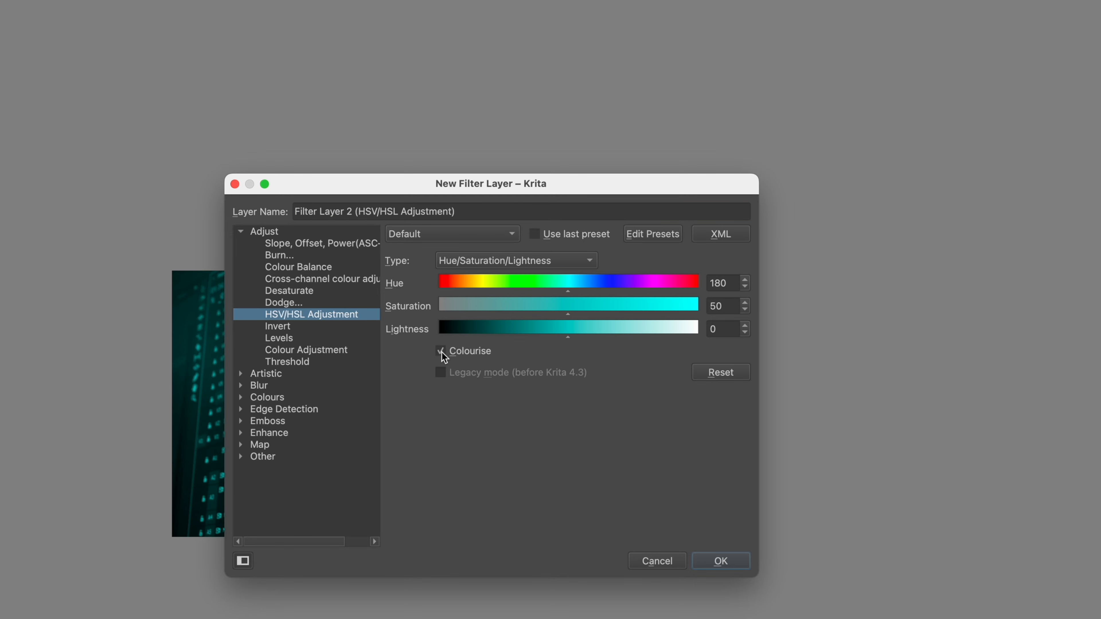
Step: Tint the picture pink by setting the filter layer's hue to 332, saturation to 73 and lightness to -35, and create the layer
drag(430, 192, 768, 234)
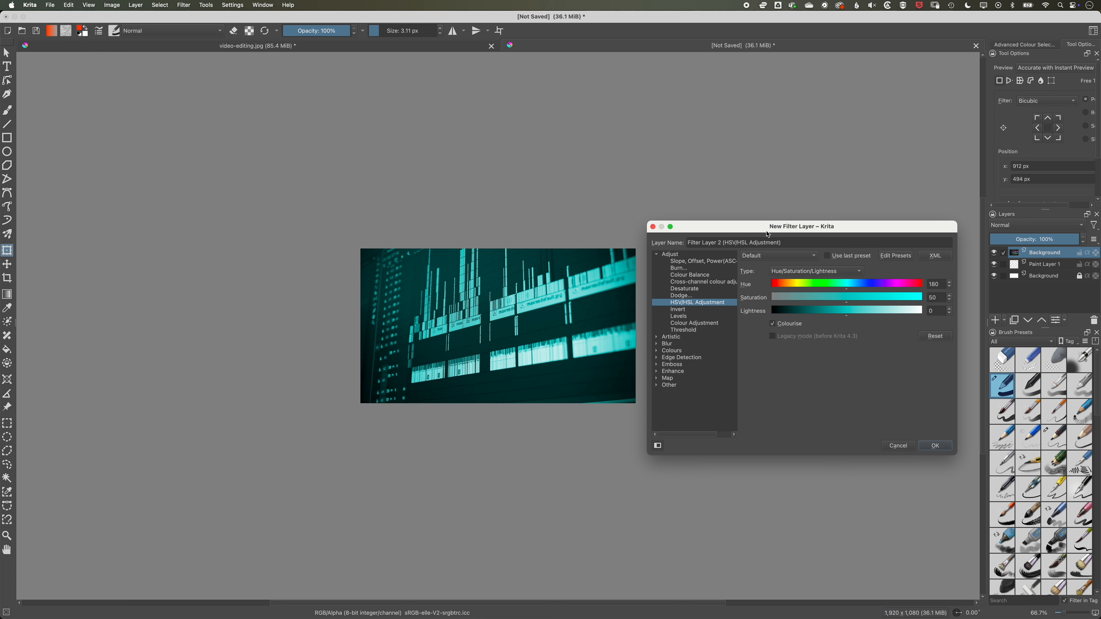
click(849, 288)
drag(842, 291, 792, 293)
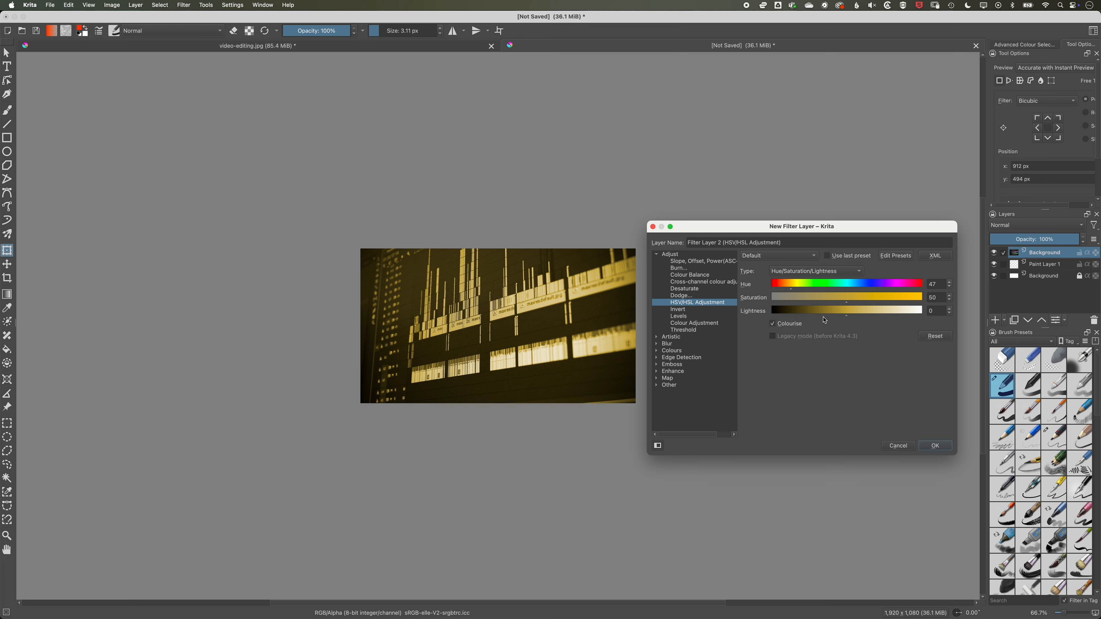
drag(822, 320, 902, 305)
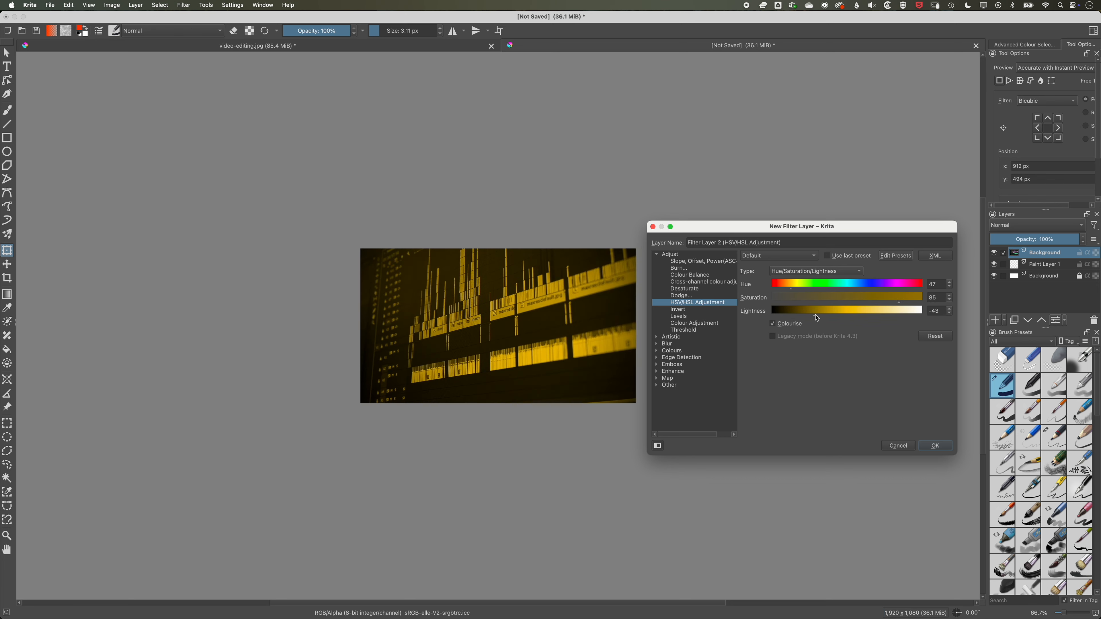
click(817, 319)
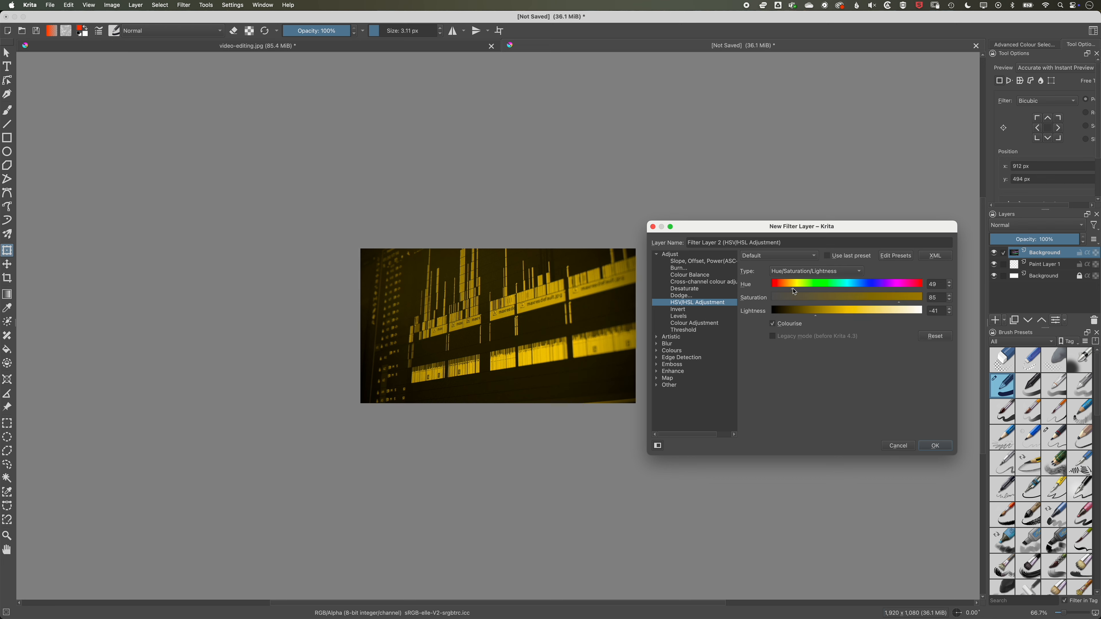
drag(795, 292, 911, 288)
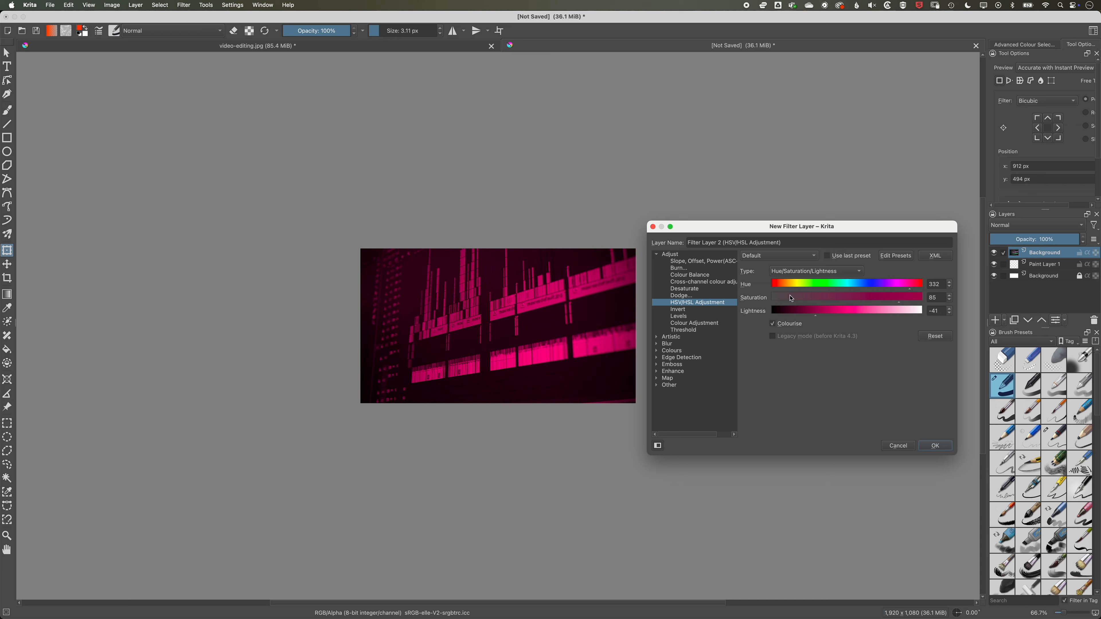
drag(900, 303, 891, 302)
drag(816, 319, 821, 319)
click(936, 446)
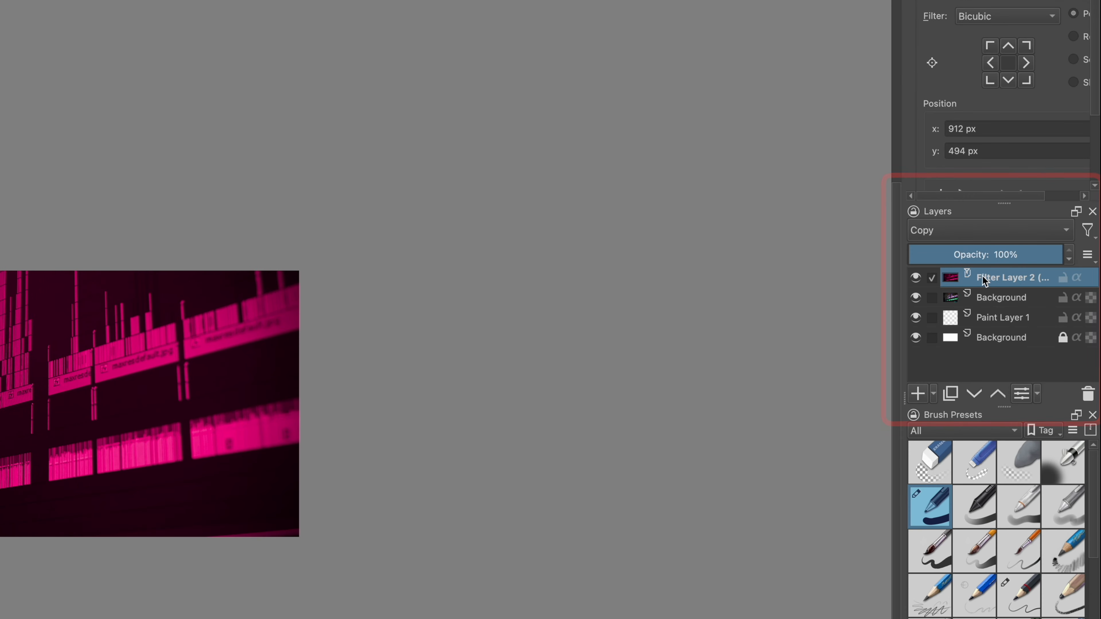
Step: Review the HSV/HSL filter layer's properties and close them without changing any setting
right_click(984, 280)
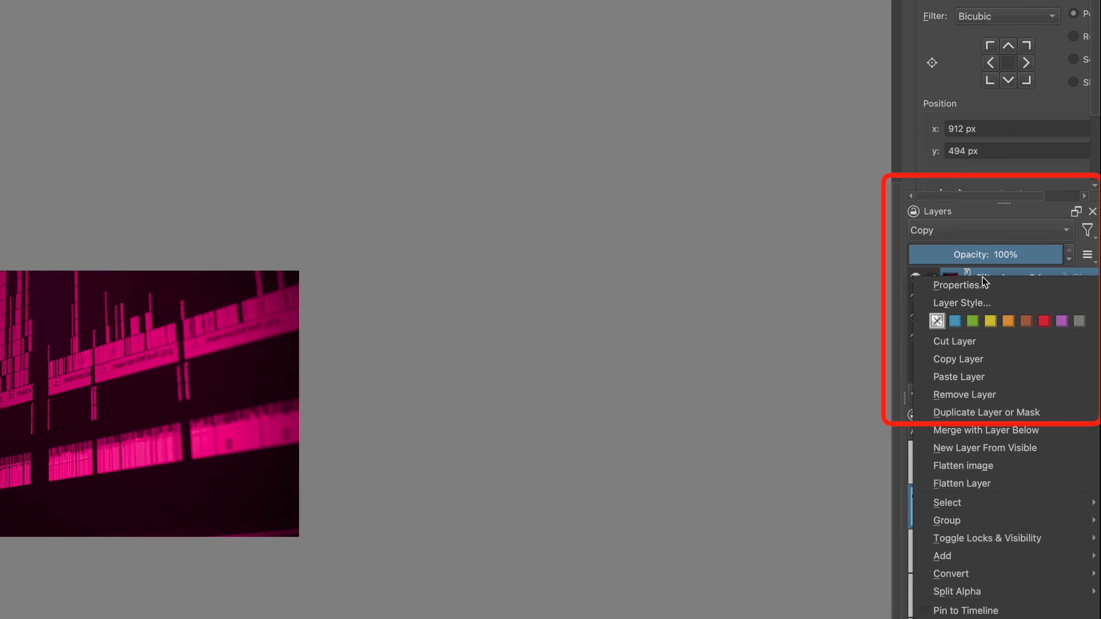
click(984, 284)
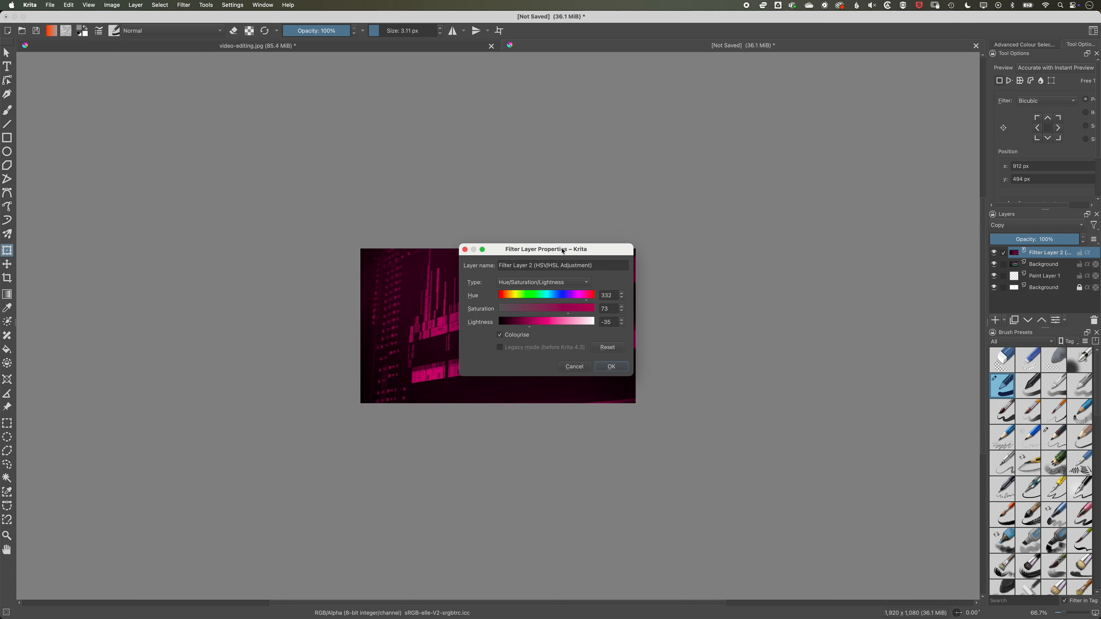
drag(563, 252, 767, 266)
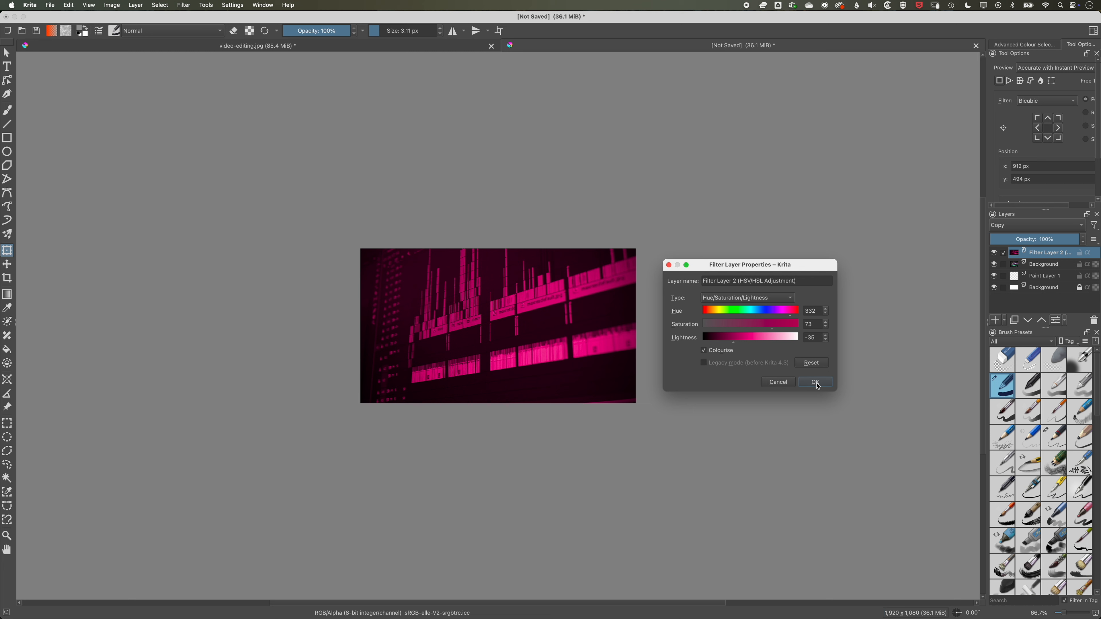
click(815, 382)
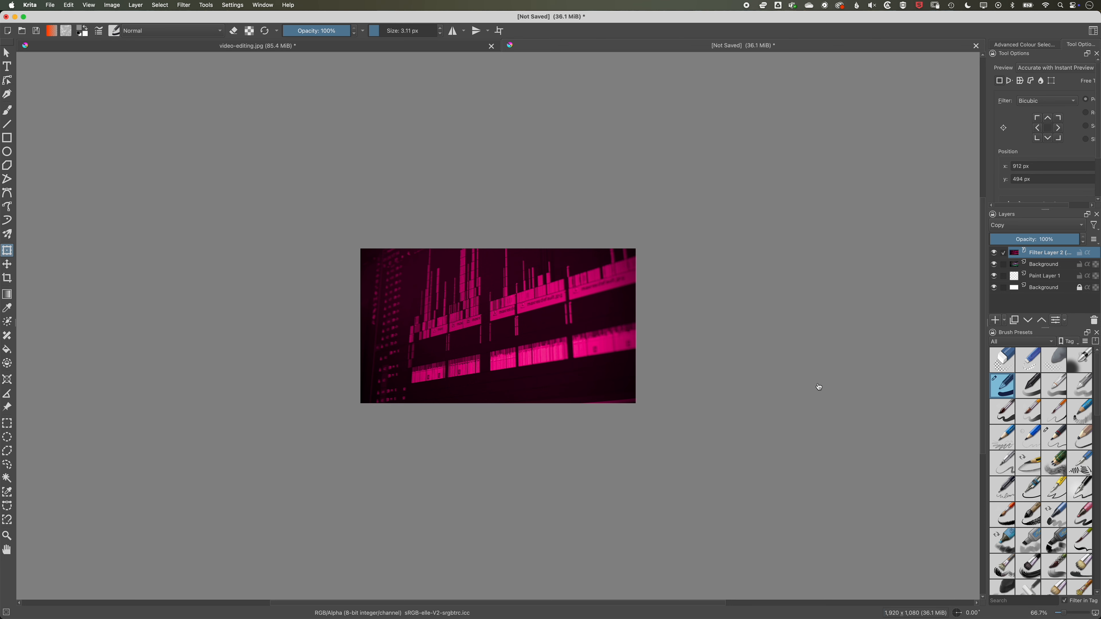
Step: Add a text object in the image's upper-left area reading "VIDEO EDITING" on two lines in place of the placeholder
key(plus)
key(plus)
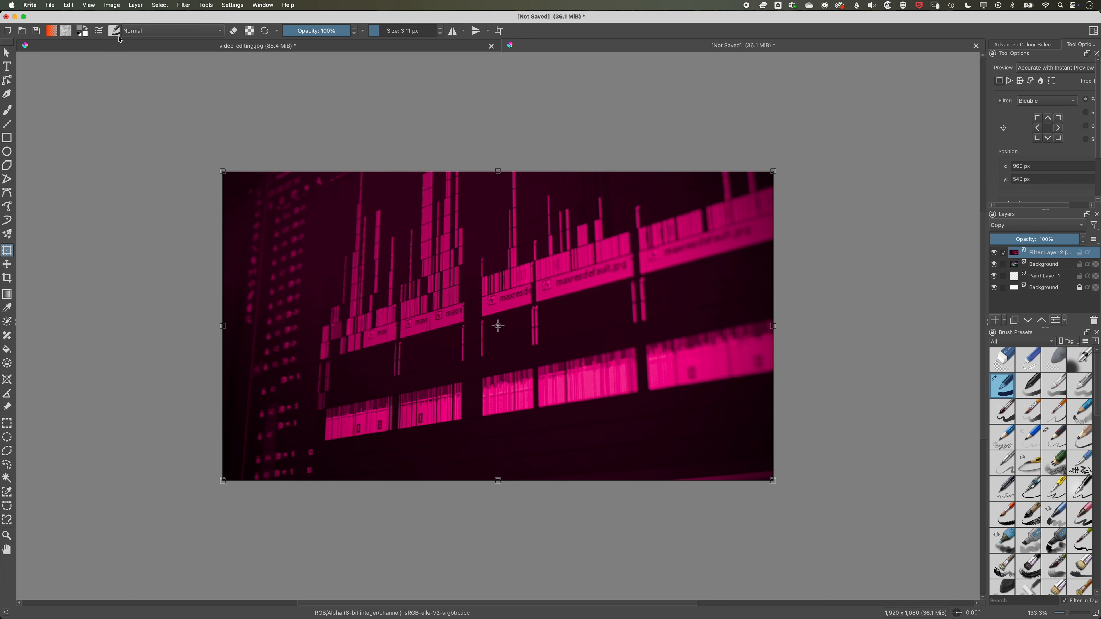
click(8, 69)
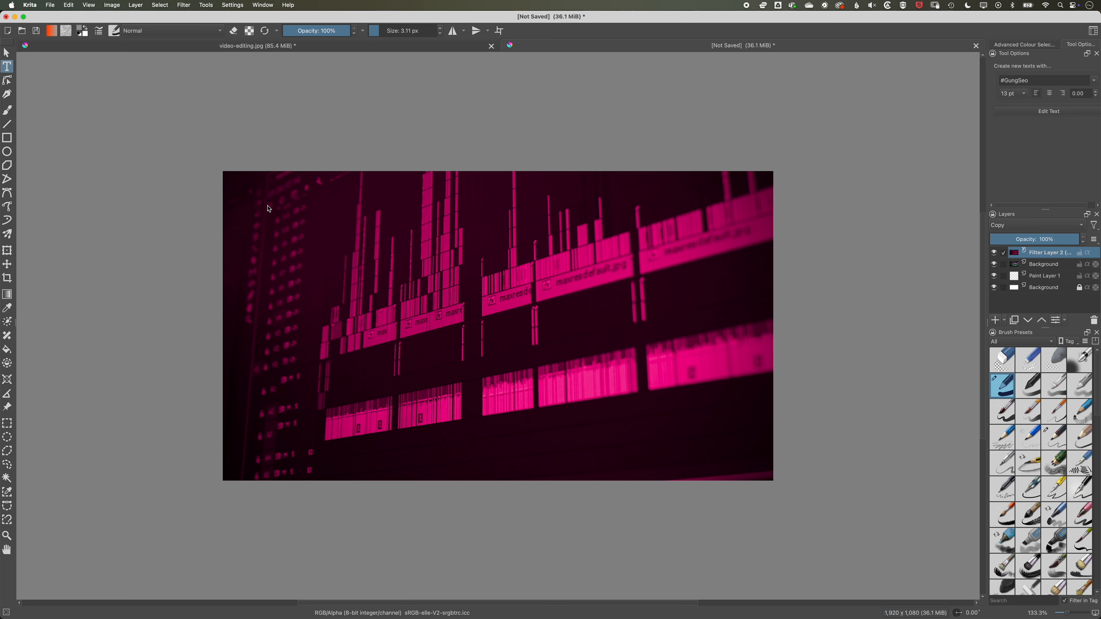
drag(258, 204, 690, 442)
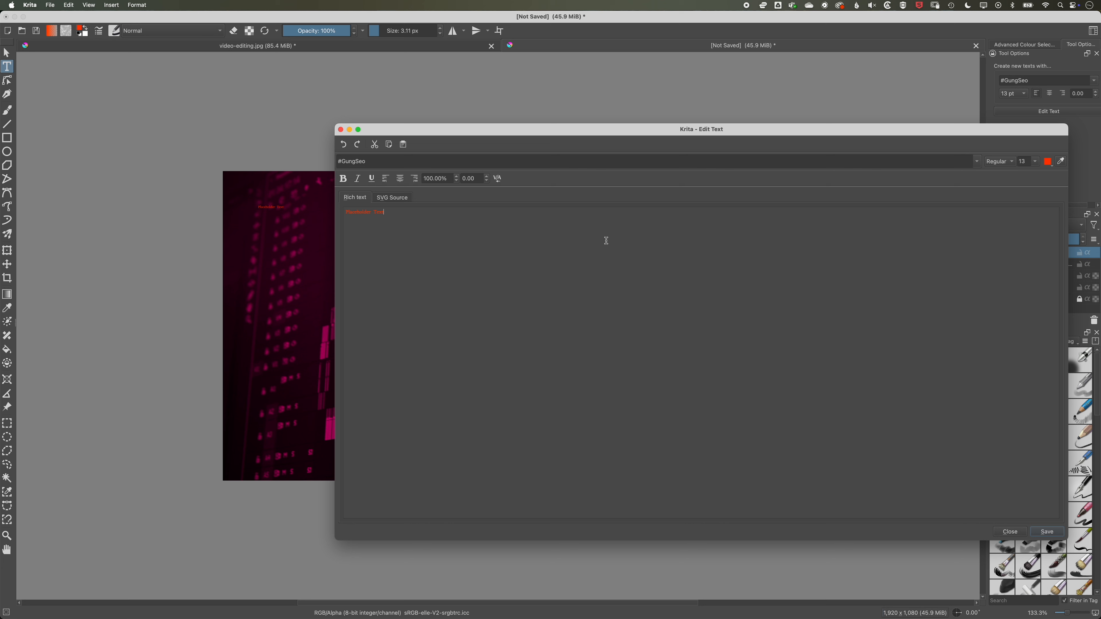
key(super+a)
text(Vi)
Step: Set the whole title text to white at font size 48
key(super+a)
click(1048, 162)
click(1035, 161)
click(1024, 233)
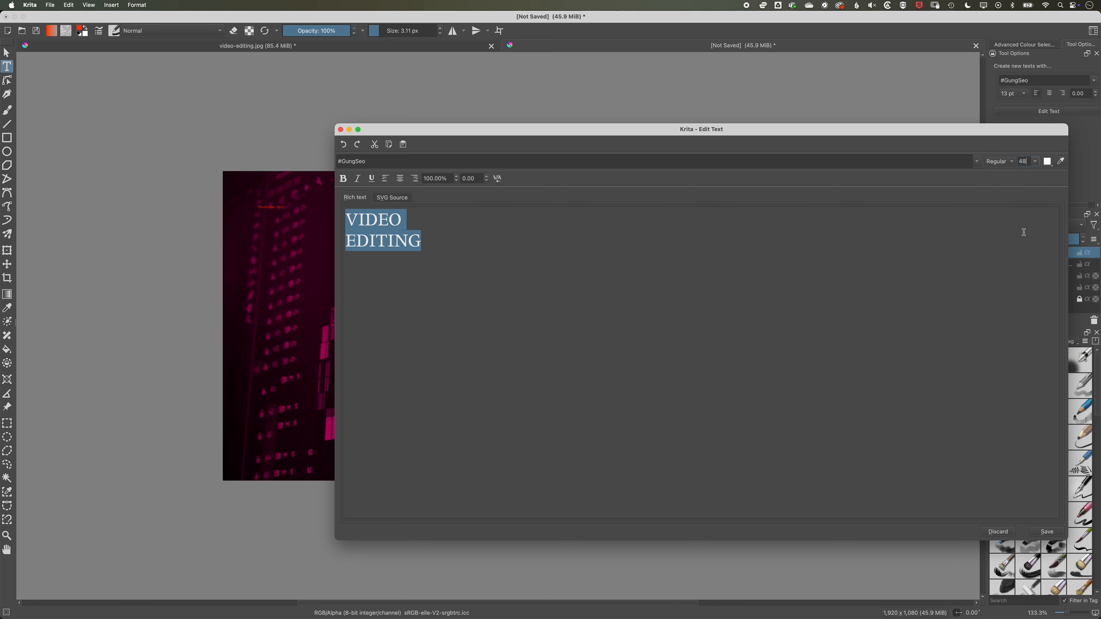
Step: Change the title's font to American Captain, then save the text and close the text editor
click(976, 161)
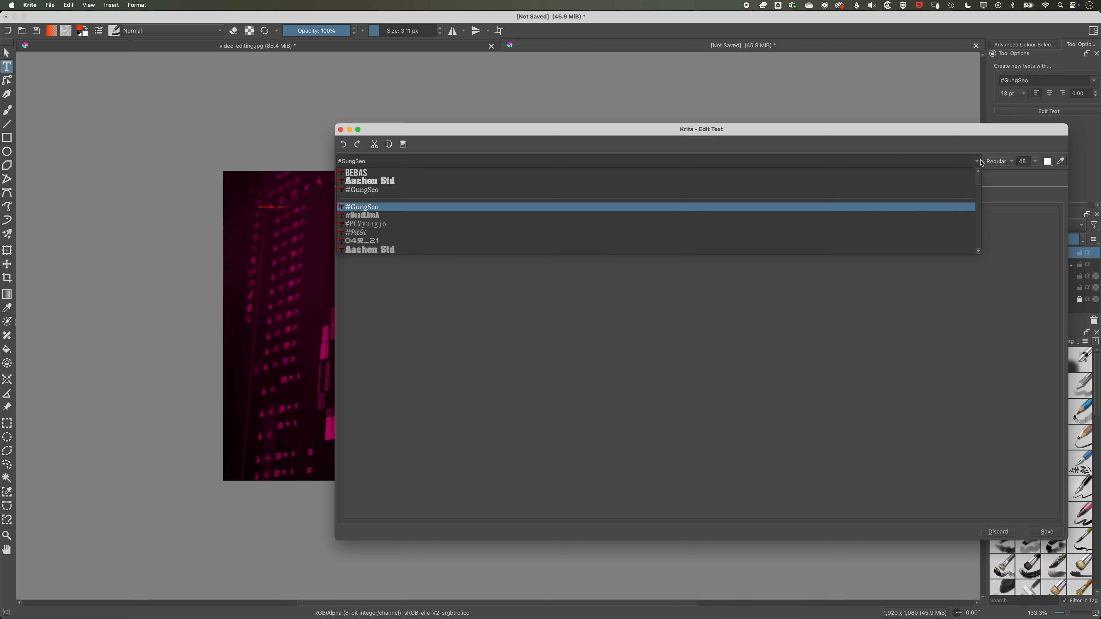
scroll(769, 231, down, 5)
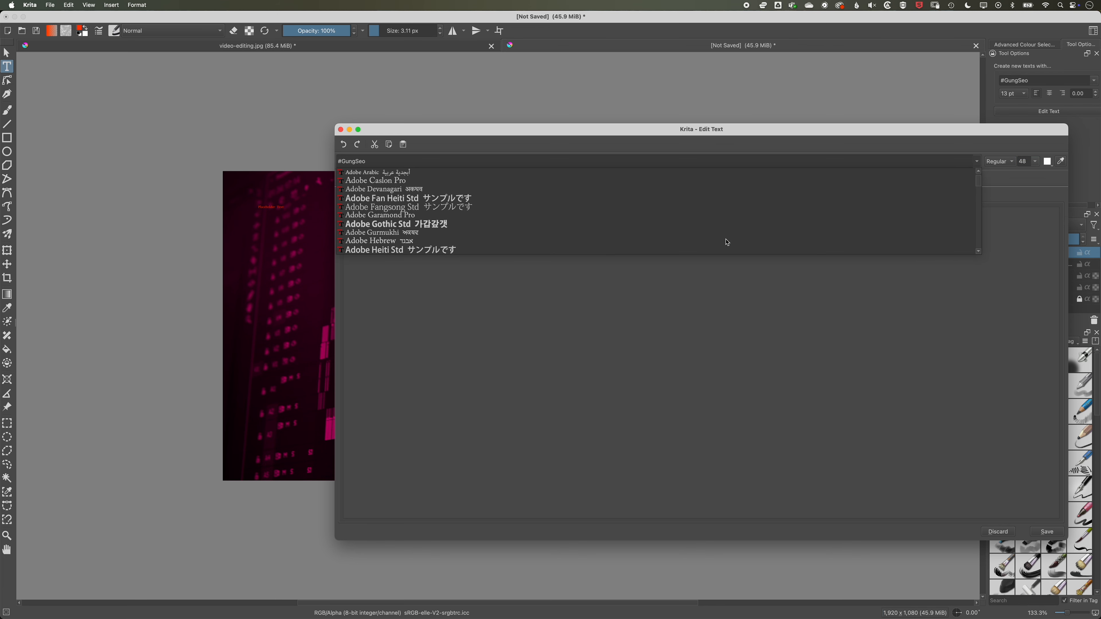
scroll(726, 242, down, 4)
click(624, 223)
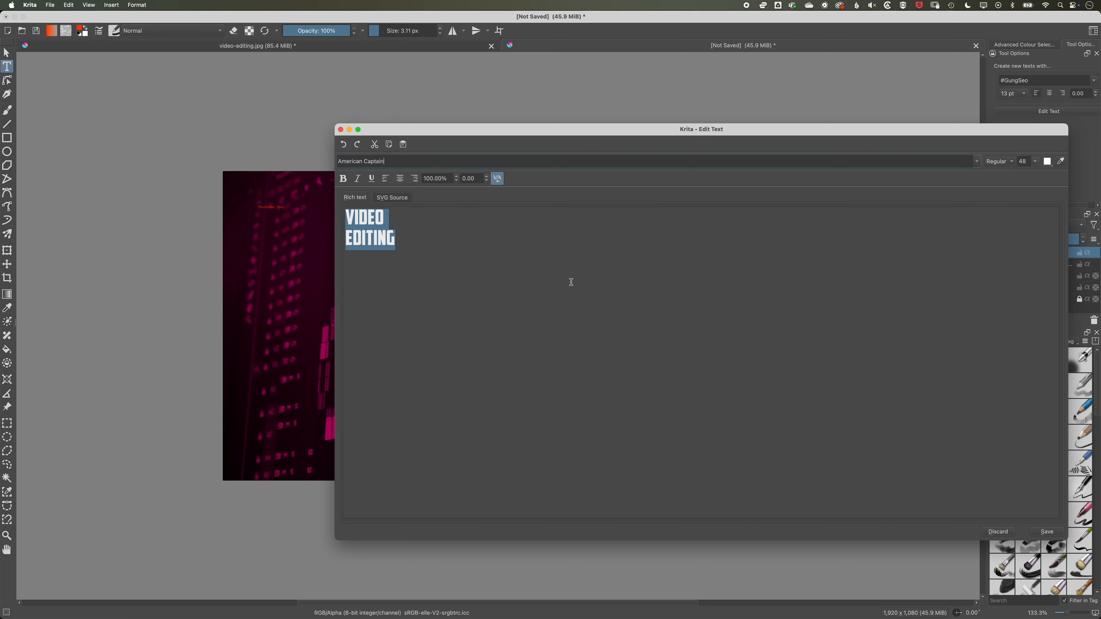
click(1046, 532)
click(1008, 531)
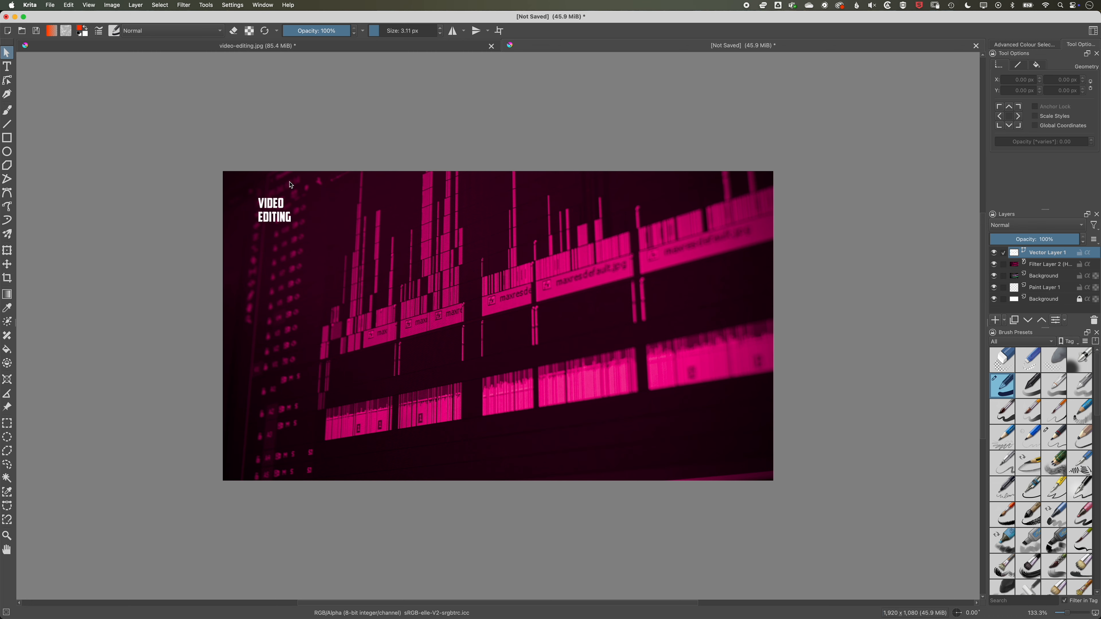
Step: Enlarge the VIDEO EDITING title with the Transform tool to over half the canvas width, positioned at about x 694 px, y 512 px
click(8, 251)
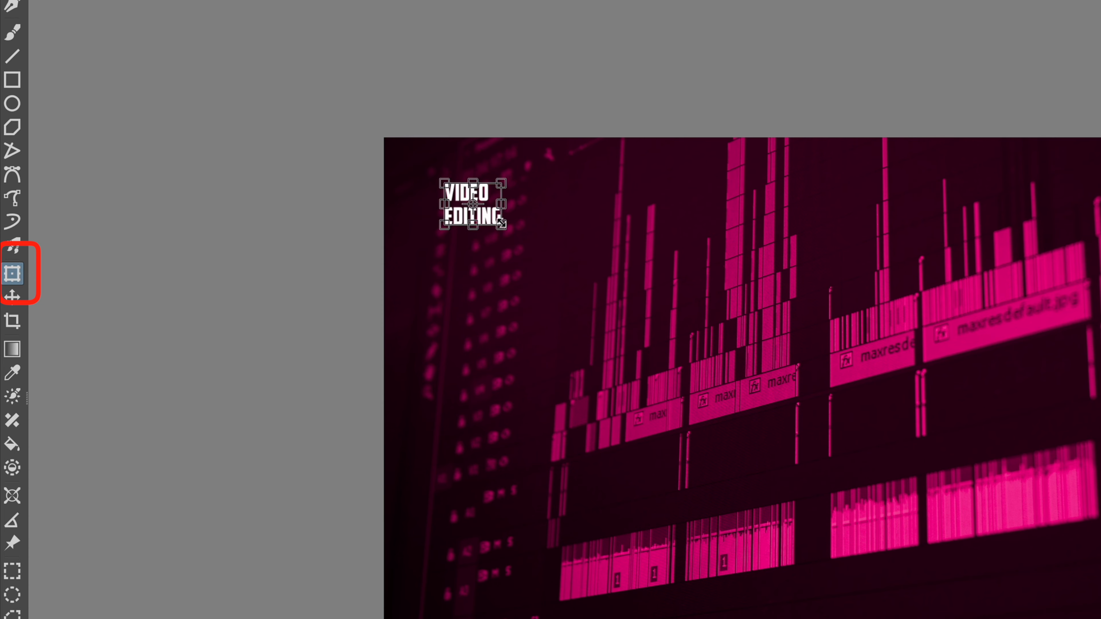
drag(503, 226, 943, 583)
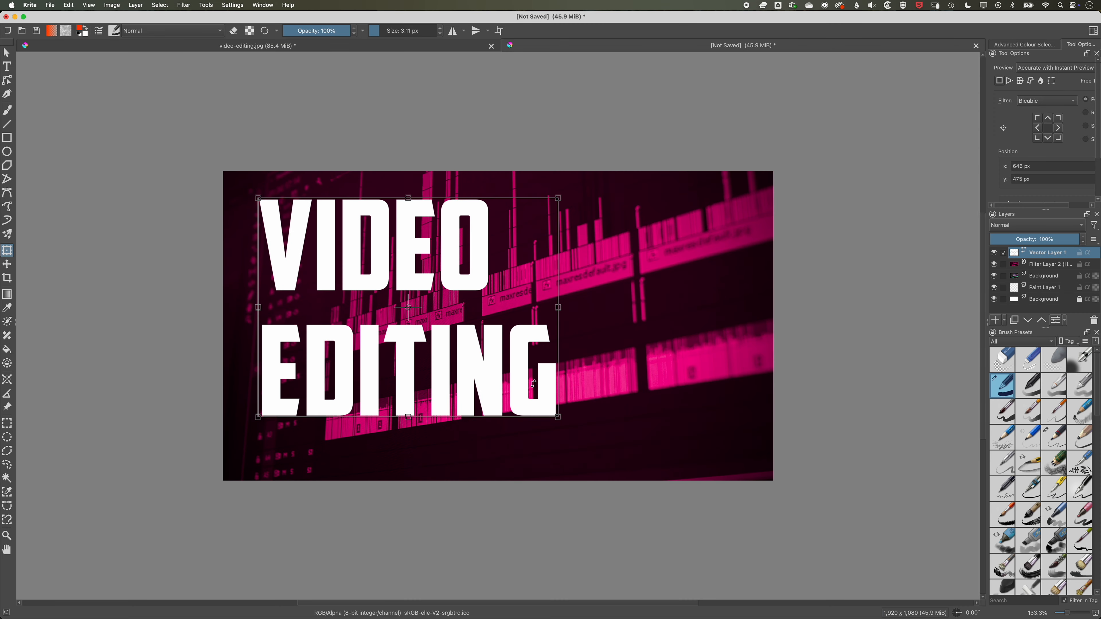
drag(809, 306, 819, 327)
drag(475, 282, 483, 278)
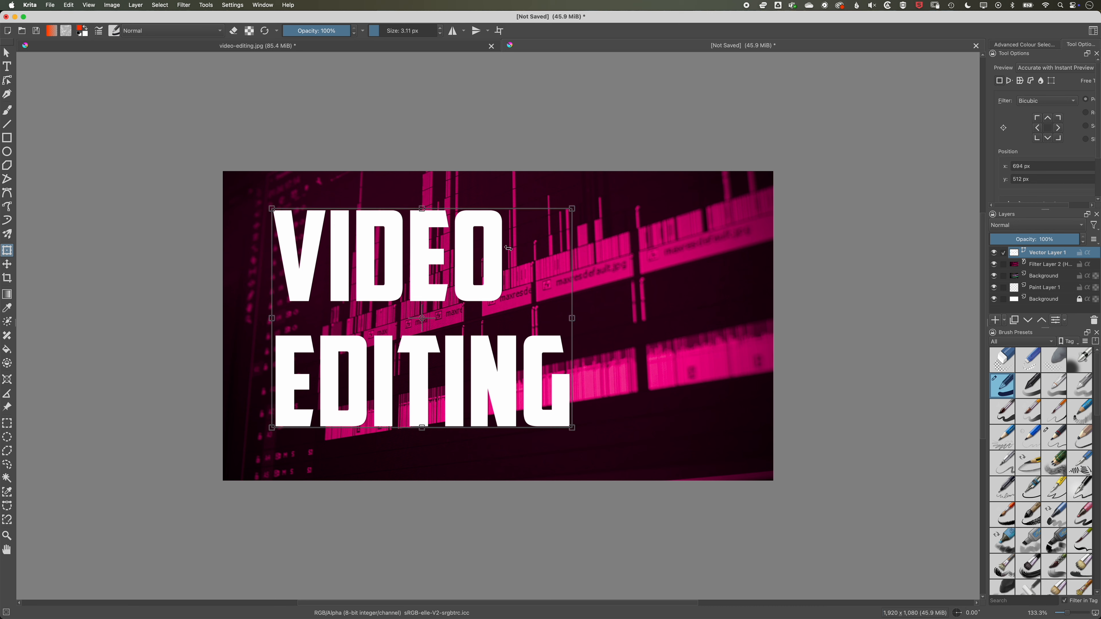
Step: Apply a drop shadow layer style to the title with distance 9 px, spread 19 % and size 38 px
right_click(1045, 253)
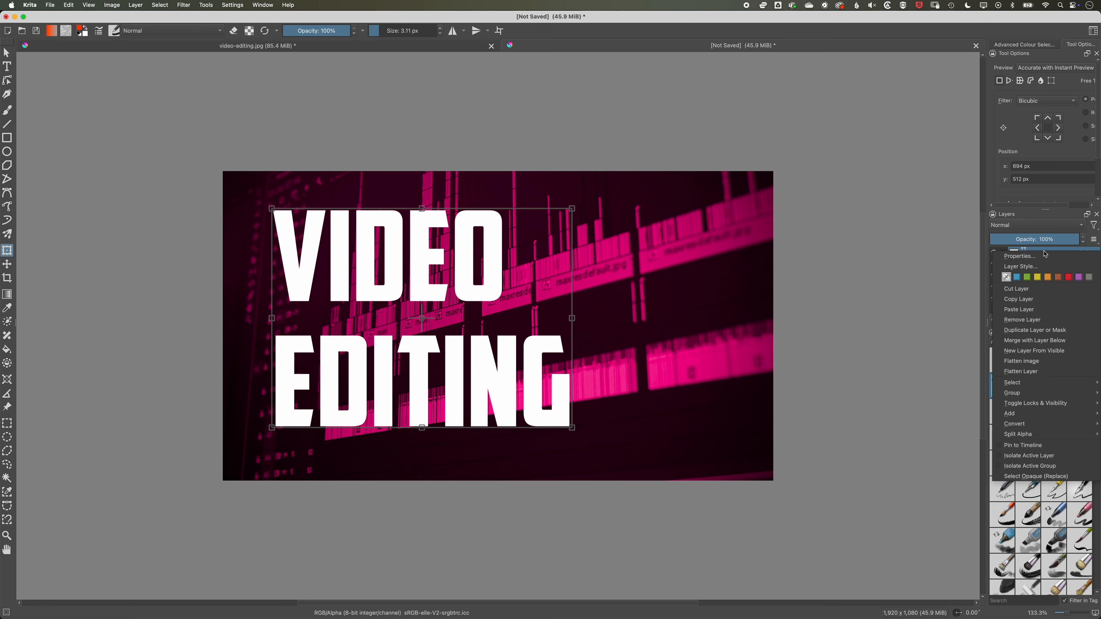
click(1020, 266)
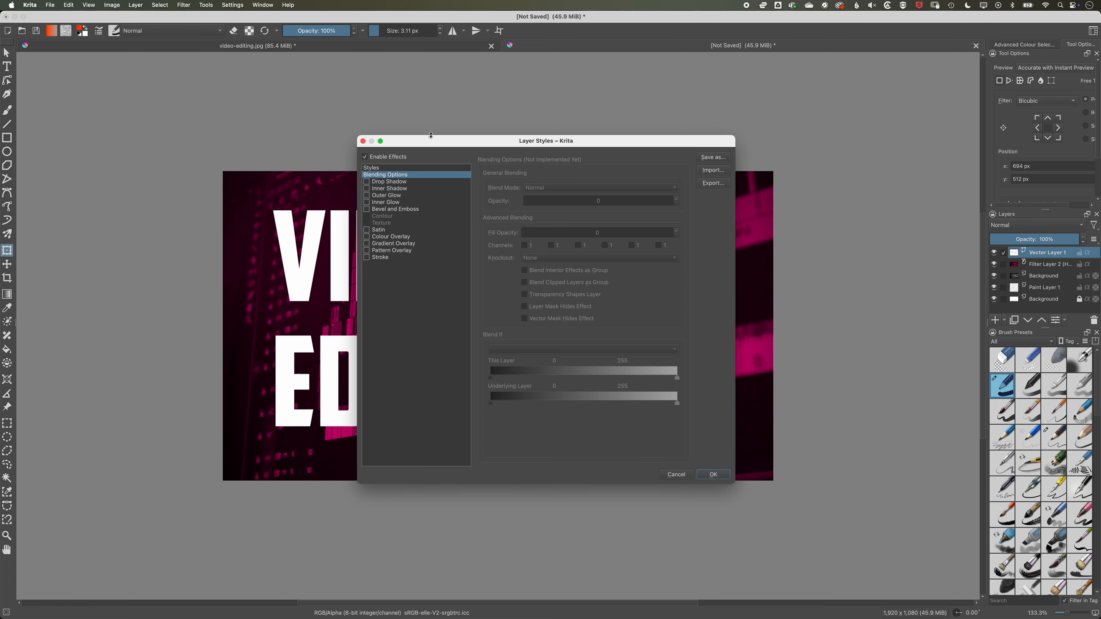
drag(432, 136, 719, 150)
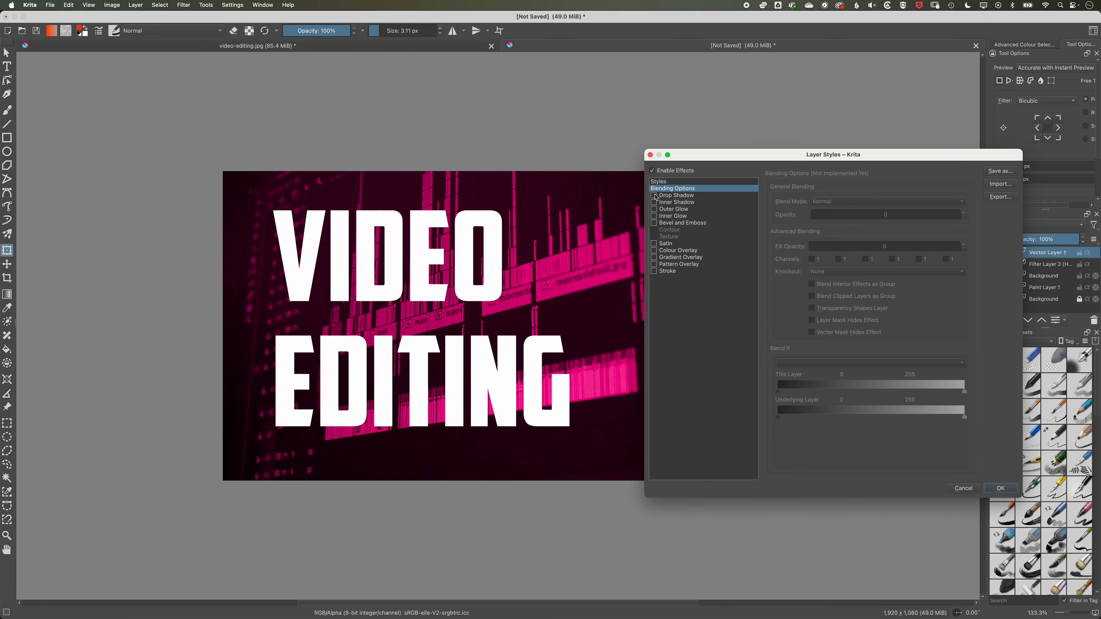
click(655, 196)
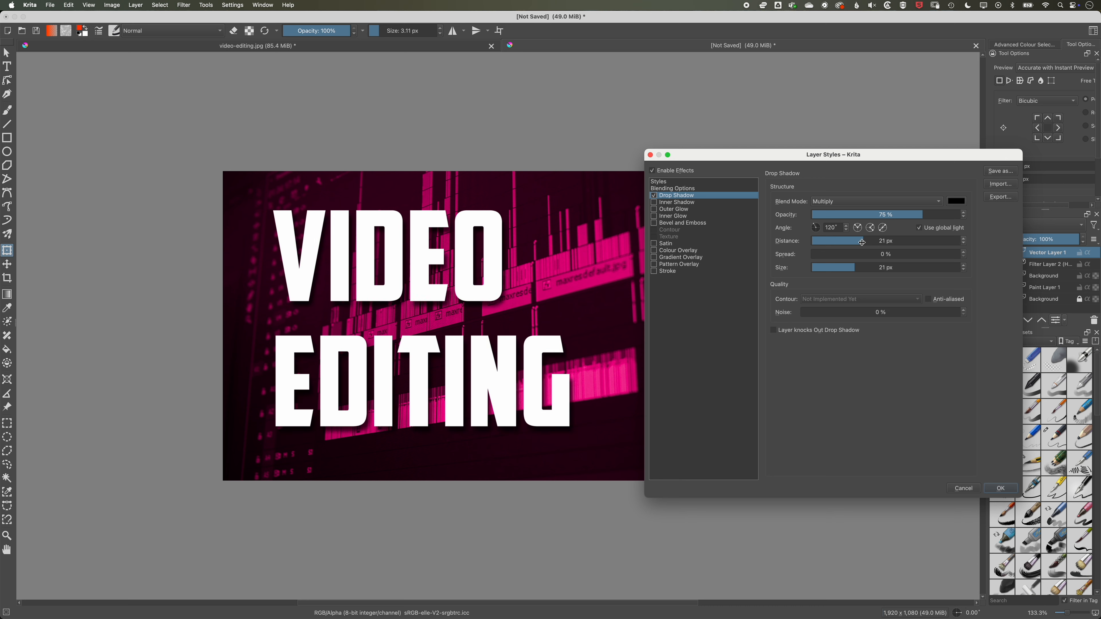
drag(862, 242, 870, 269)
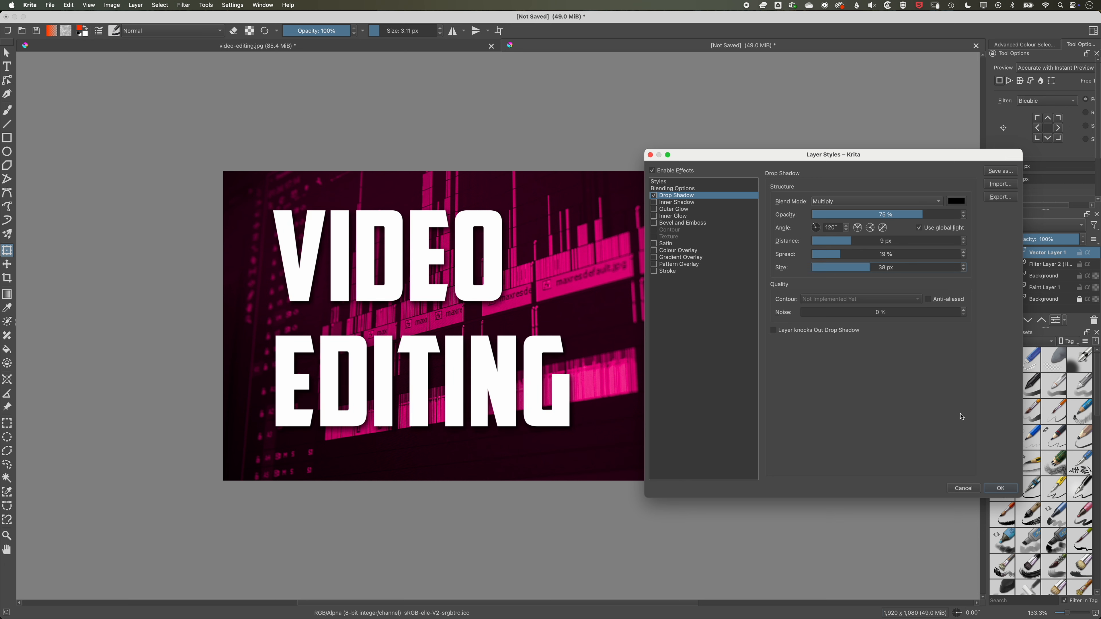
click(994, 491)
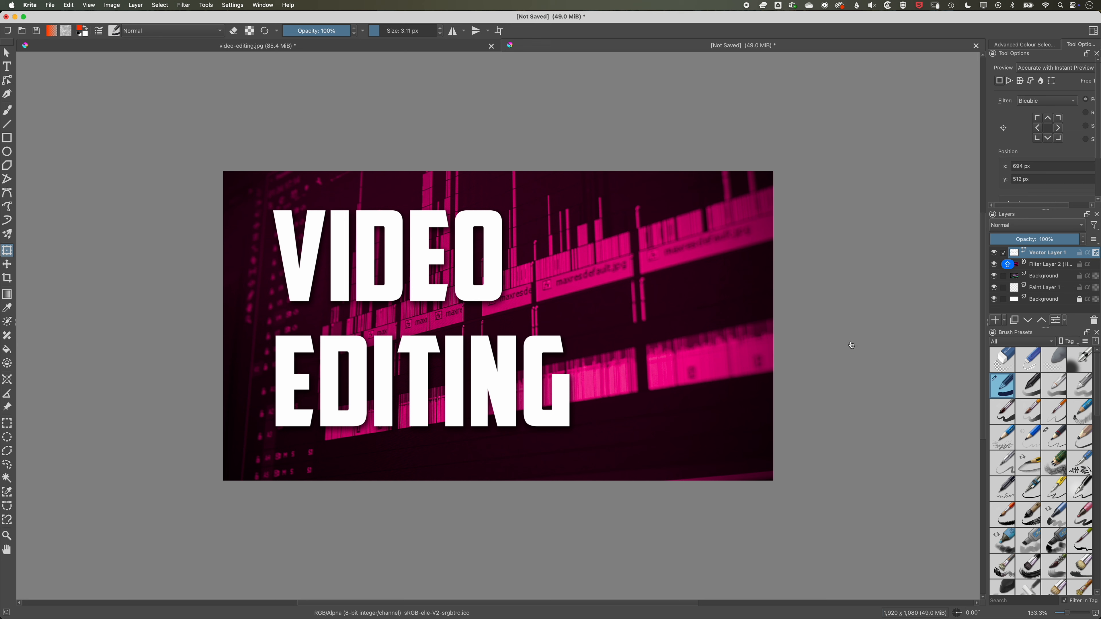
Step: Save the document as VIDEO-EDITING-NEW in Krita document format in the Video Editing folder
click(51, 5)
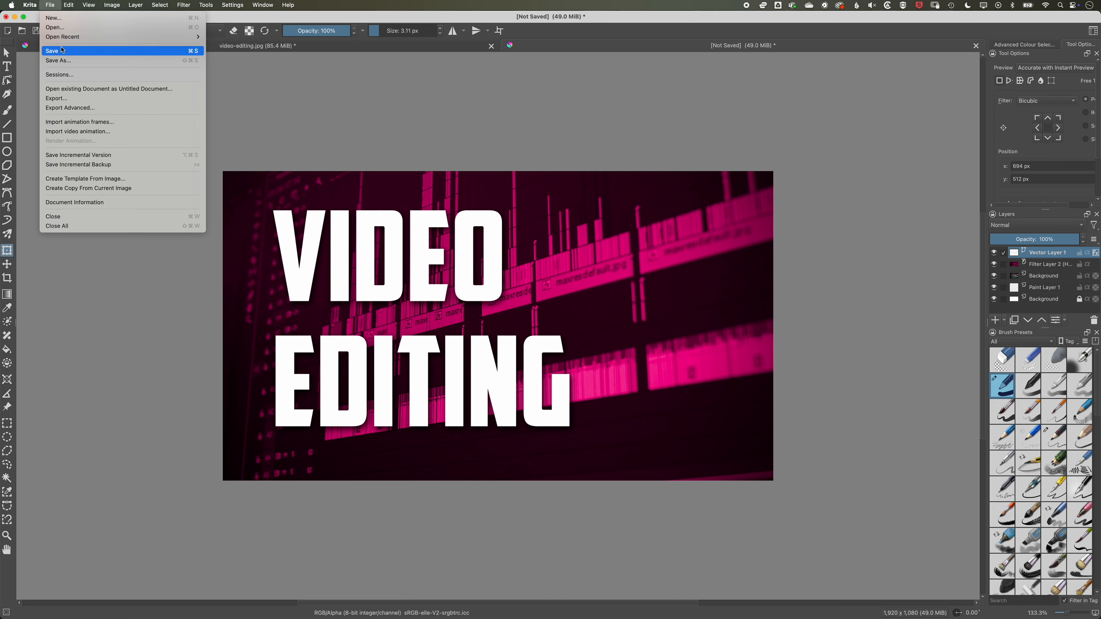
click(71, 54)
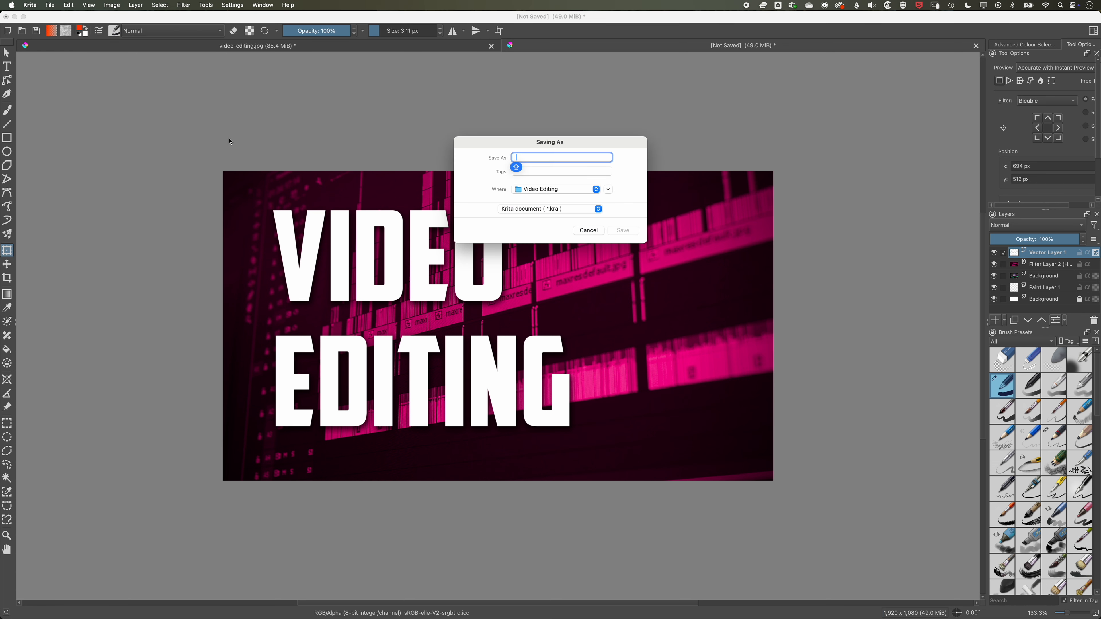
text(VIDEO-EDITING-NEW)
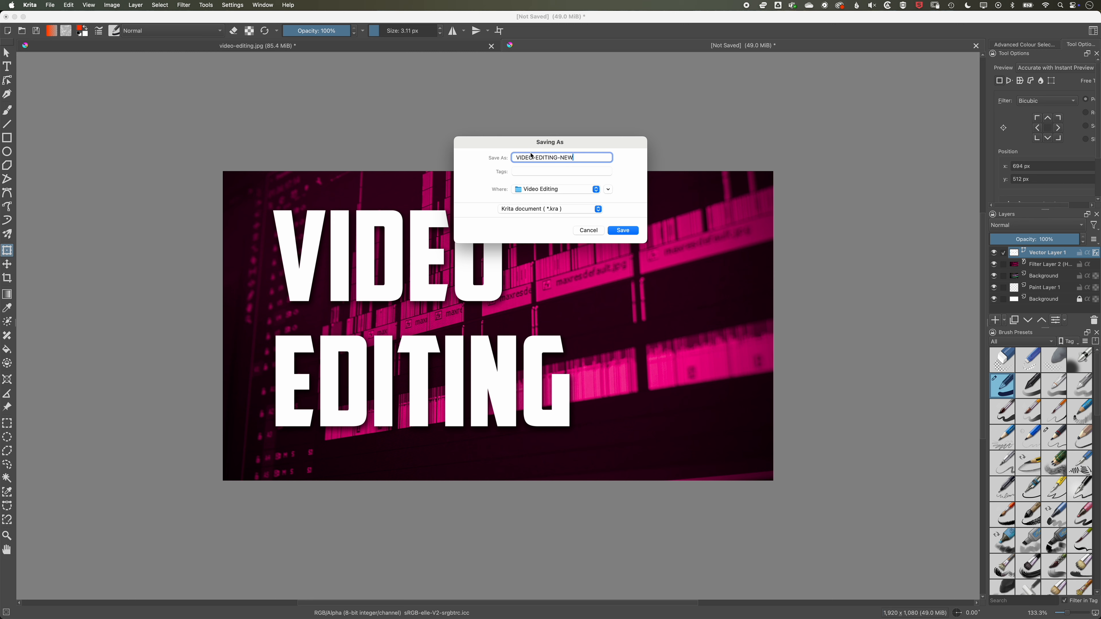
key(Caps_Lock)
click(623, 231)
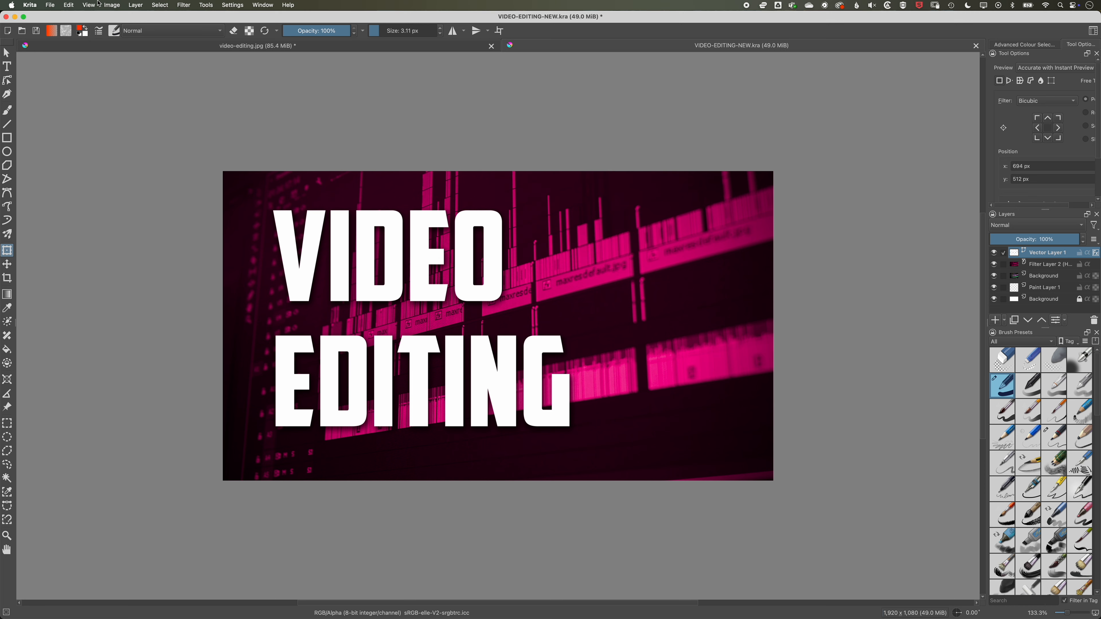
Step: Export the image as a JPEG named VIDEO-EDITING-NEW to the Video Editing folder at 80% quality
click(49, 5)
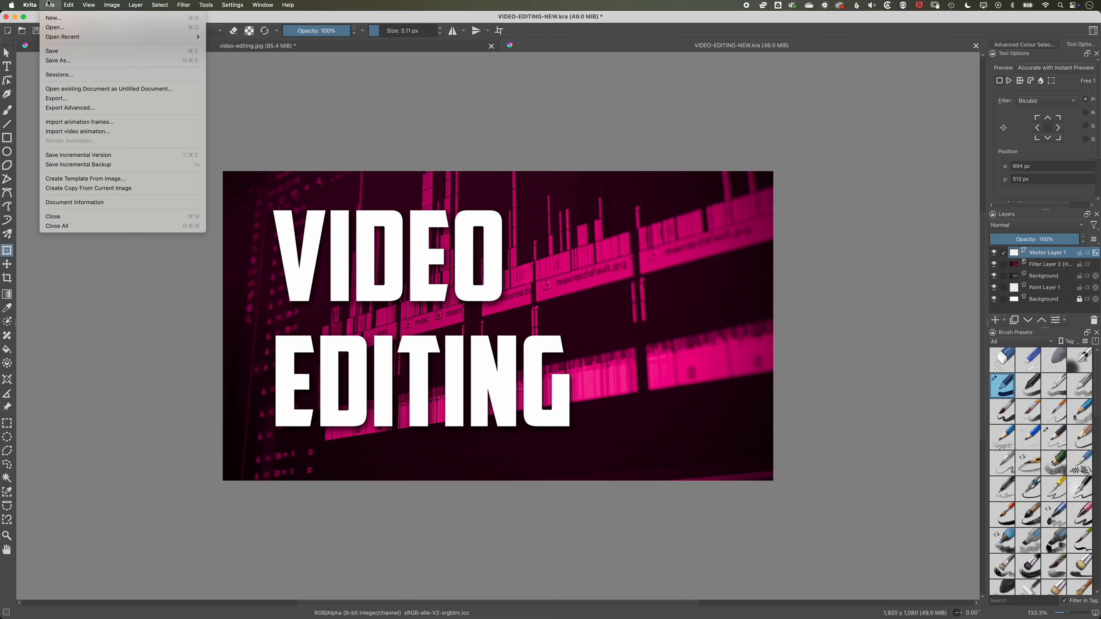
click(67, 99)
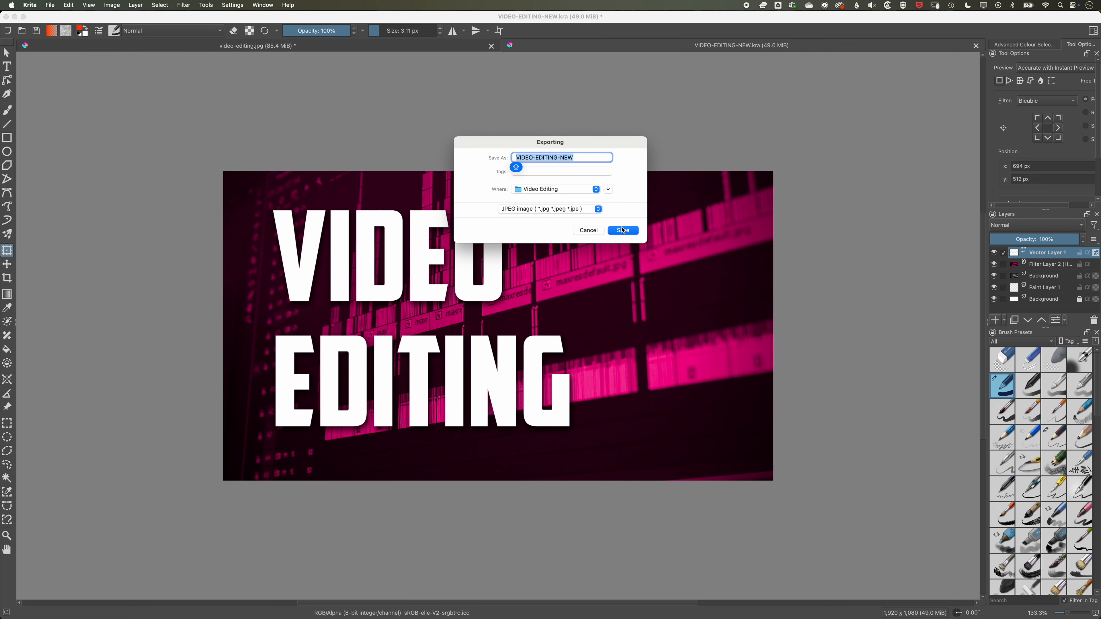
click(622, 230)
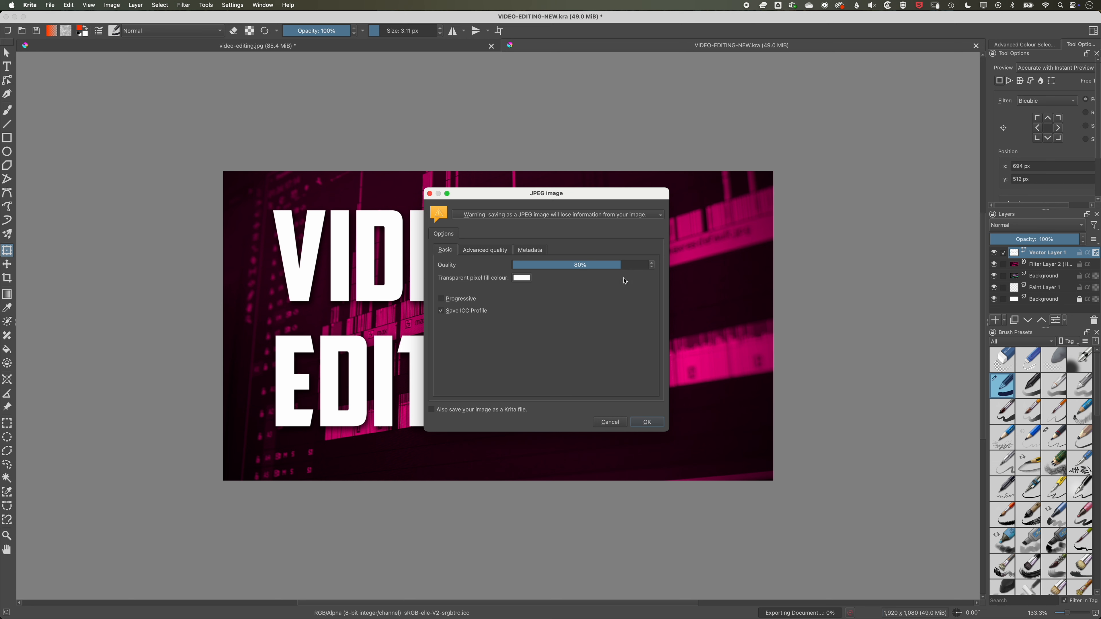
click(653, 425)
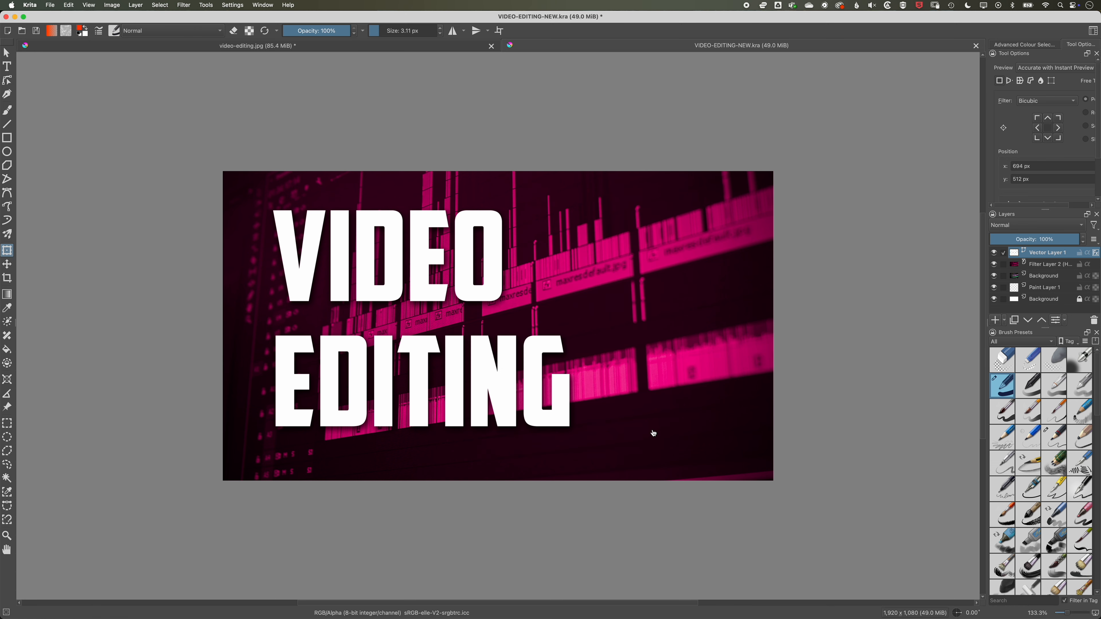
Step: Switch to Finder, preview the exported VIDEO-EDITING-NEW.jpg, and return to Krita
key(super+Tab)
click(608, 111)
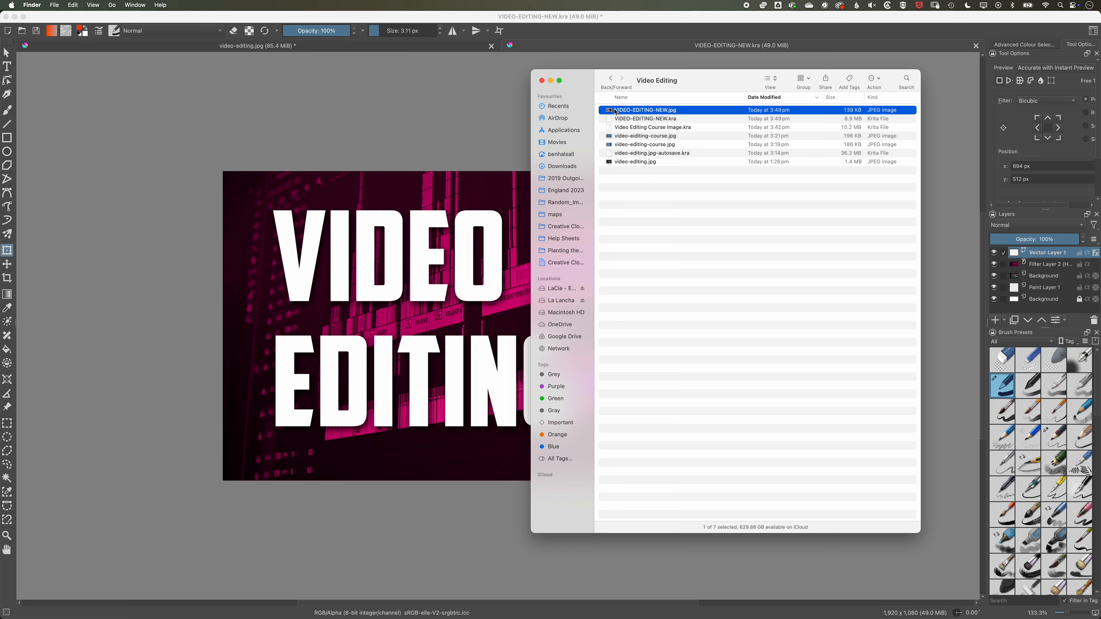
key(space)
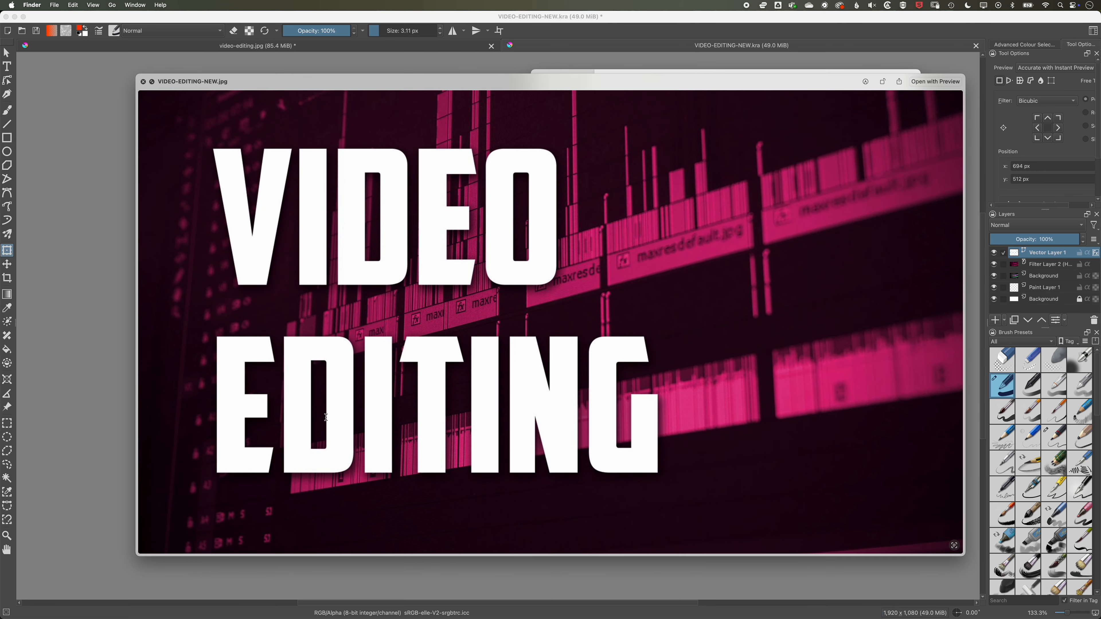
key(space)
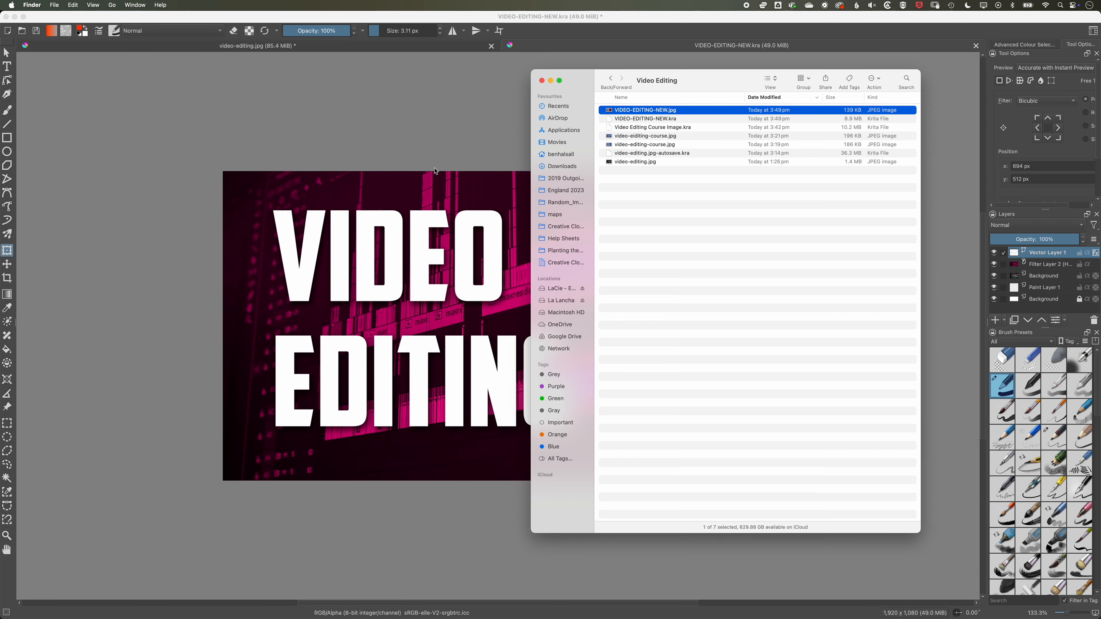
click(491, 102)
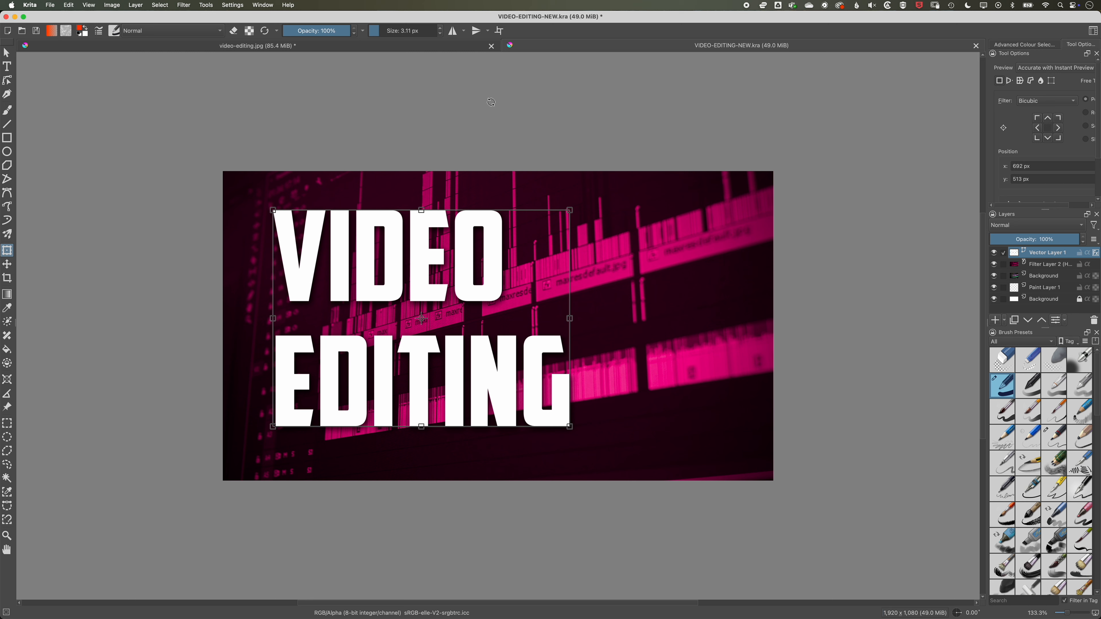